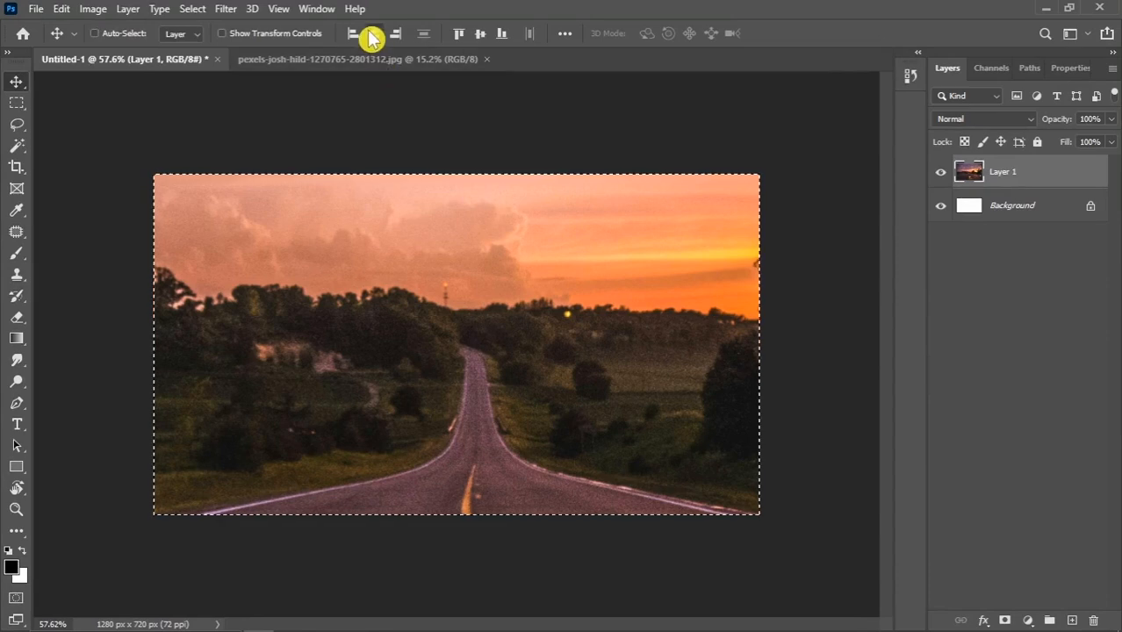
Scale the road photo on Layer 1 to about 25.25% and position it to fill the canvas.
key("ctrl+t")
key("ctrl+0")
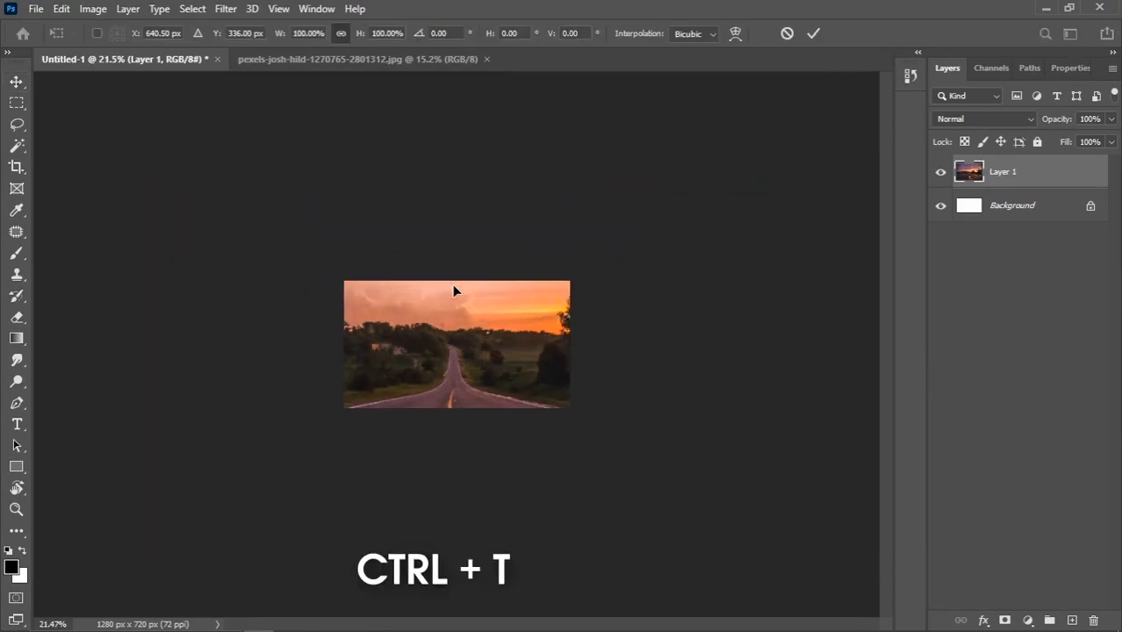
left_click_drag(722, 344, 527, 351)
scroll(493, 372, "up", 5)
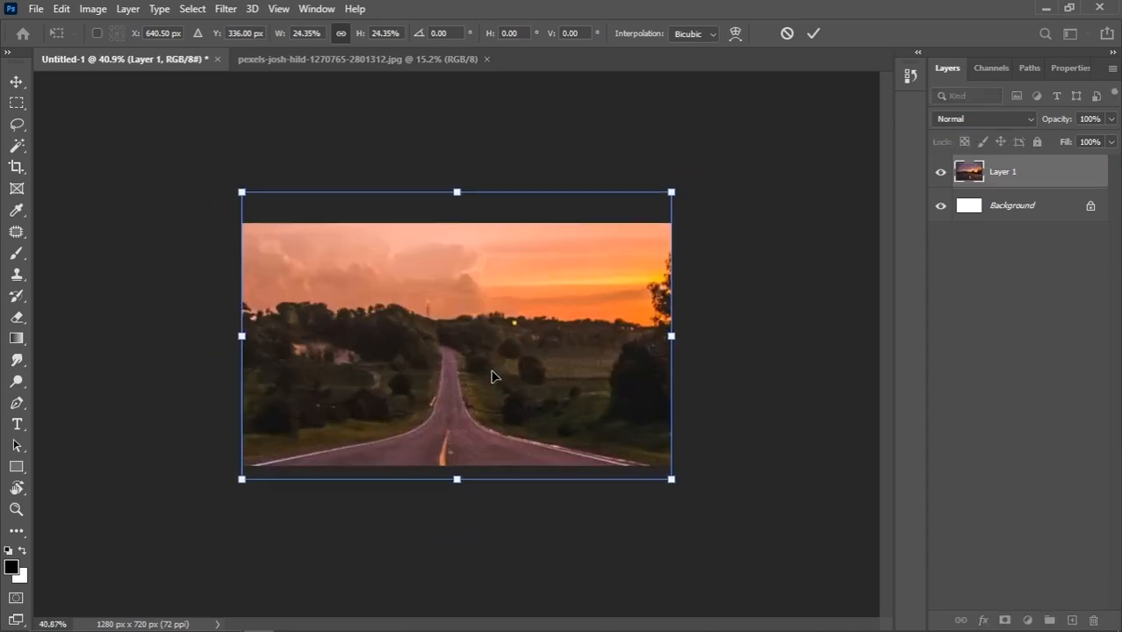
left_click_drag(458, 192, 455, 179)
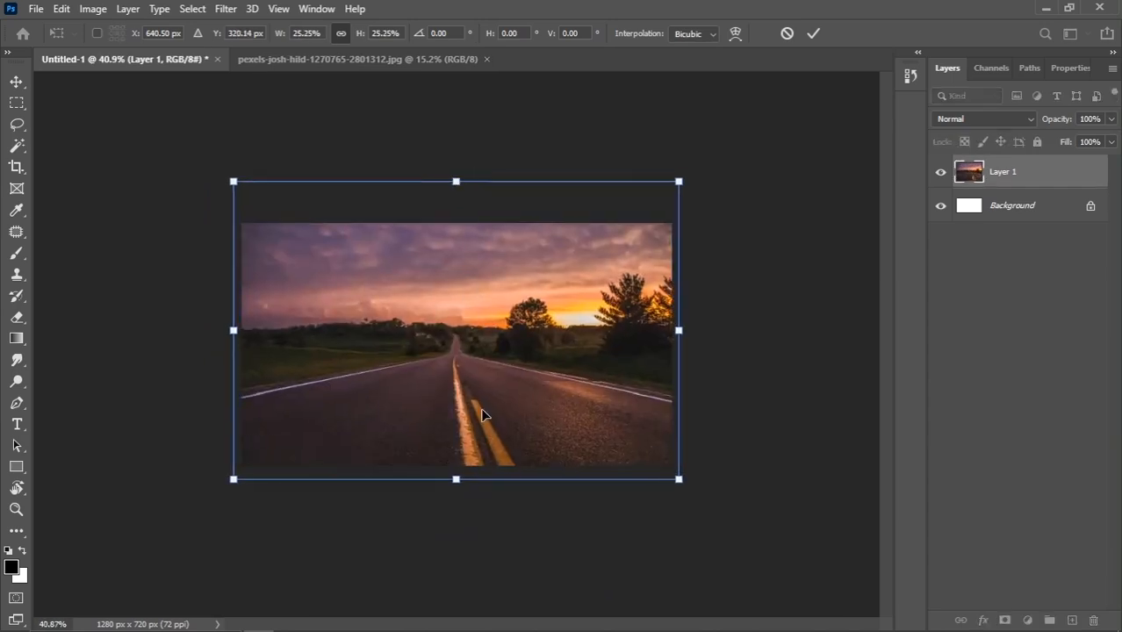
left_click_drag(480, 406, 481, 397)
key("Return")
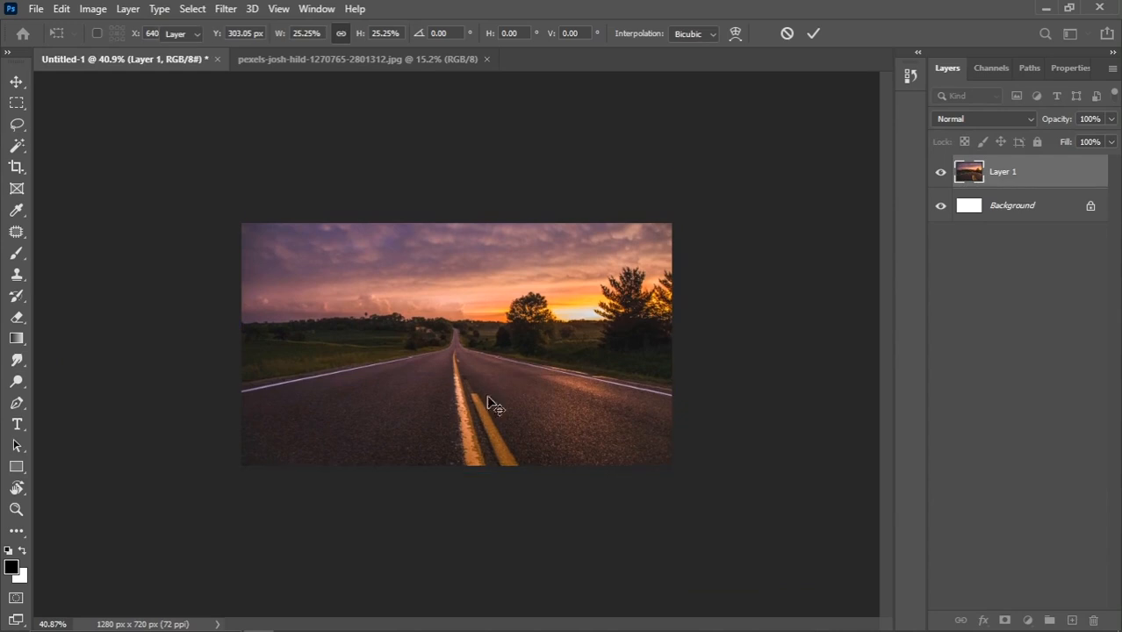
key("ctrl+0")
scroll(530, 377, "up", 1)
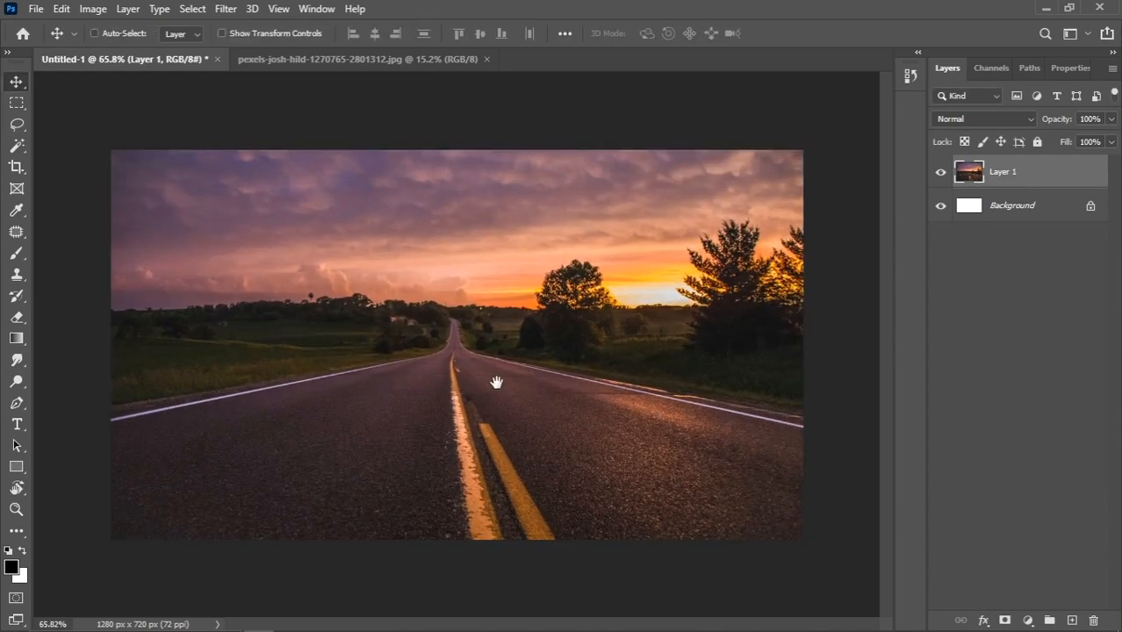
Add the white text ROAD in Bebas Neue Bold at 58.59 pt over the road.
left_click(16, 424)
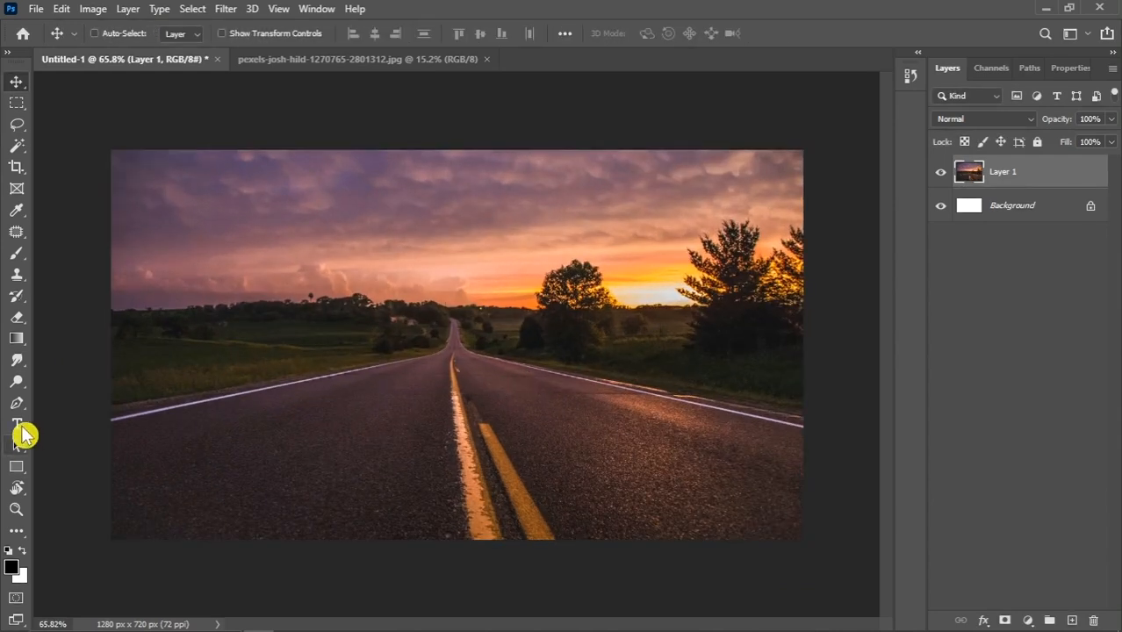
left_click(360, 397)
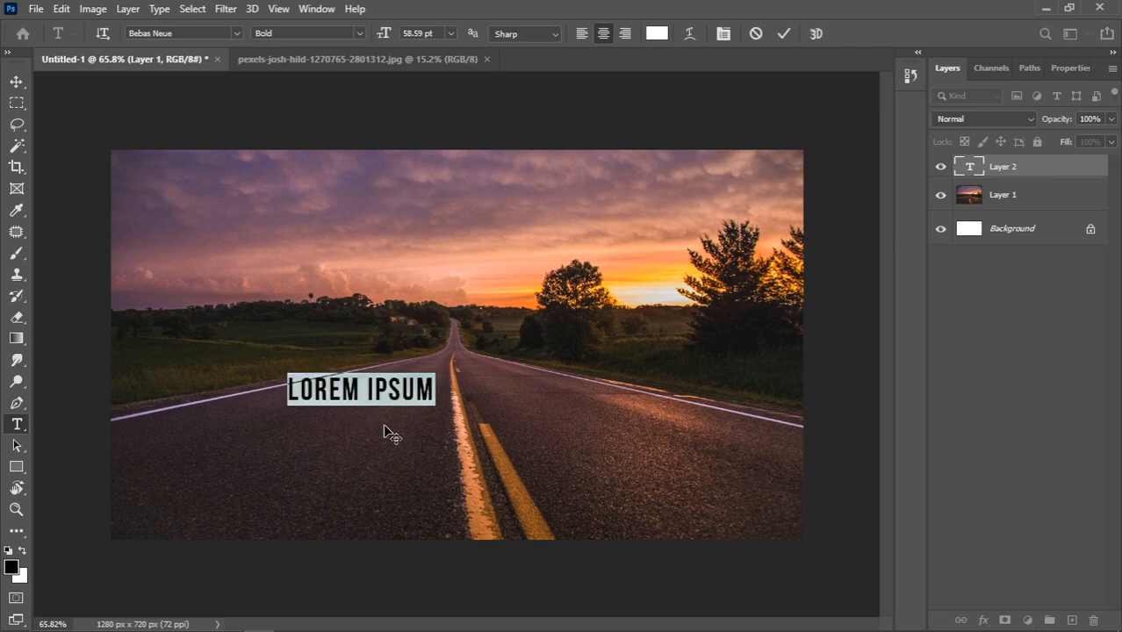
type("ROAD")
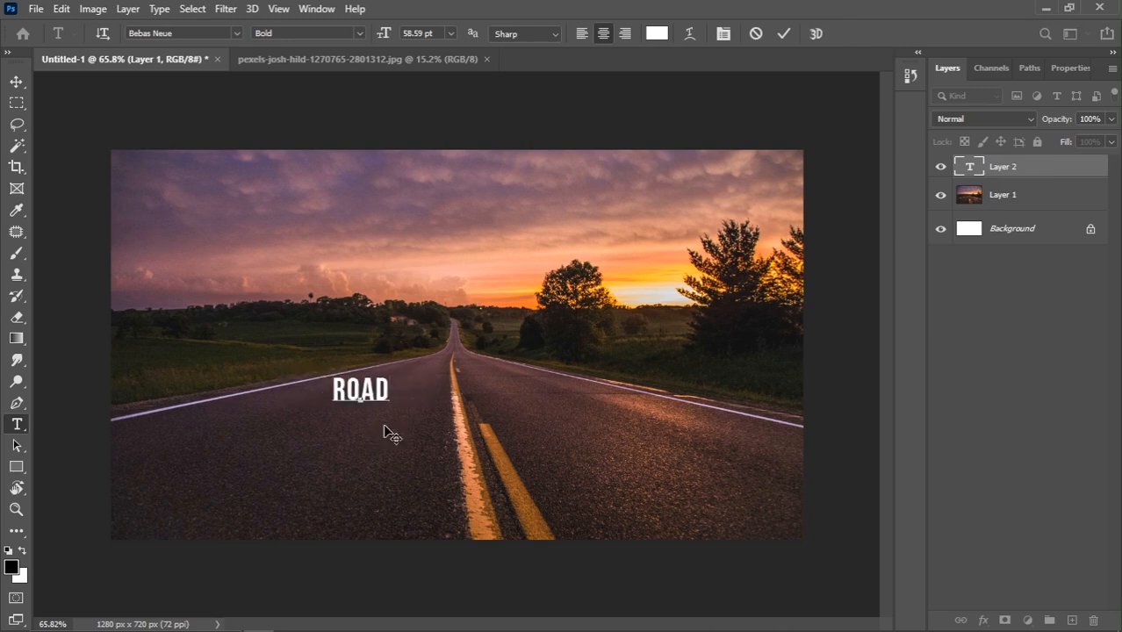
left_click(17, 84)
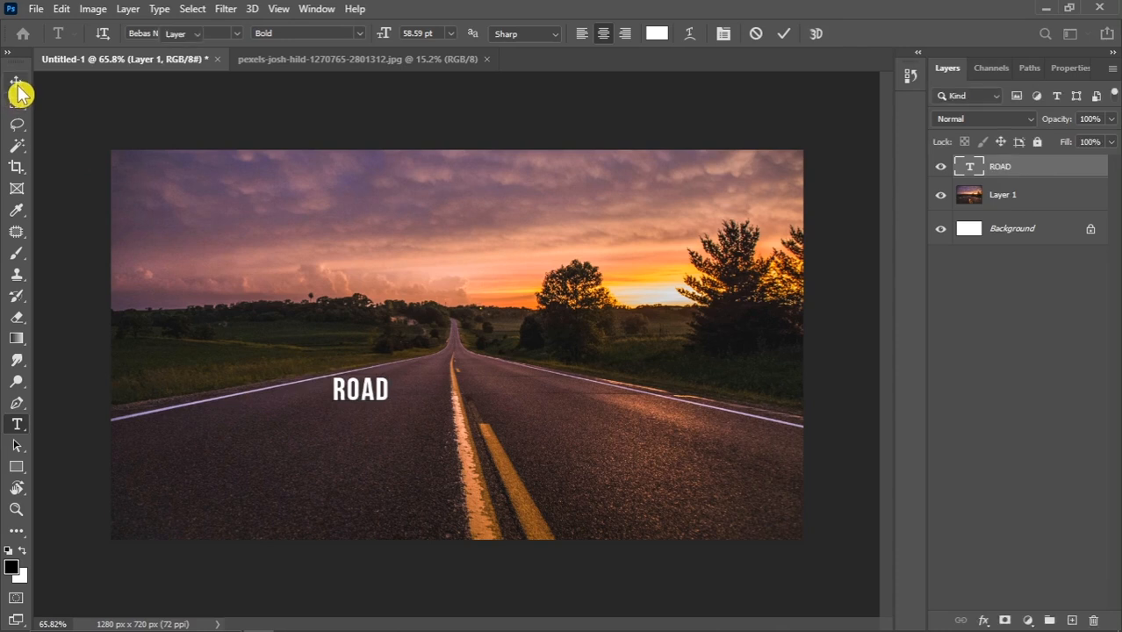
Centre the ROAD text horizontally and vertically on the canvas, and clear the selection.
key("ctrl+a")
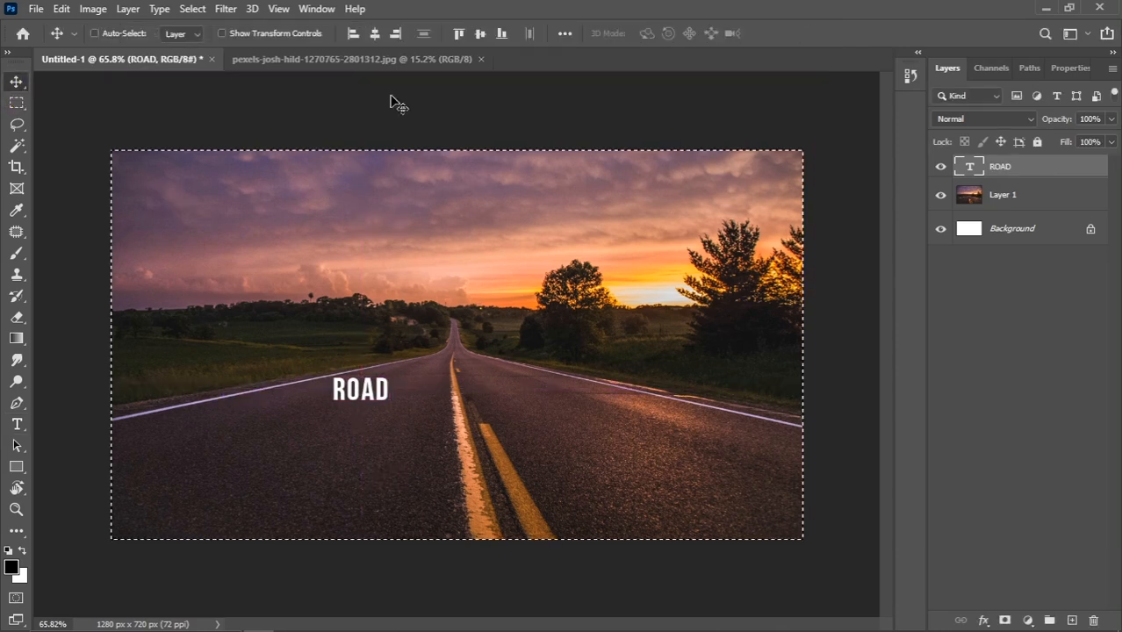
left_click(377, 37)
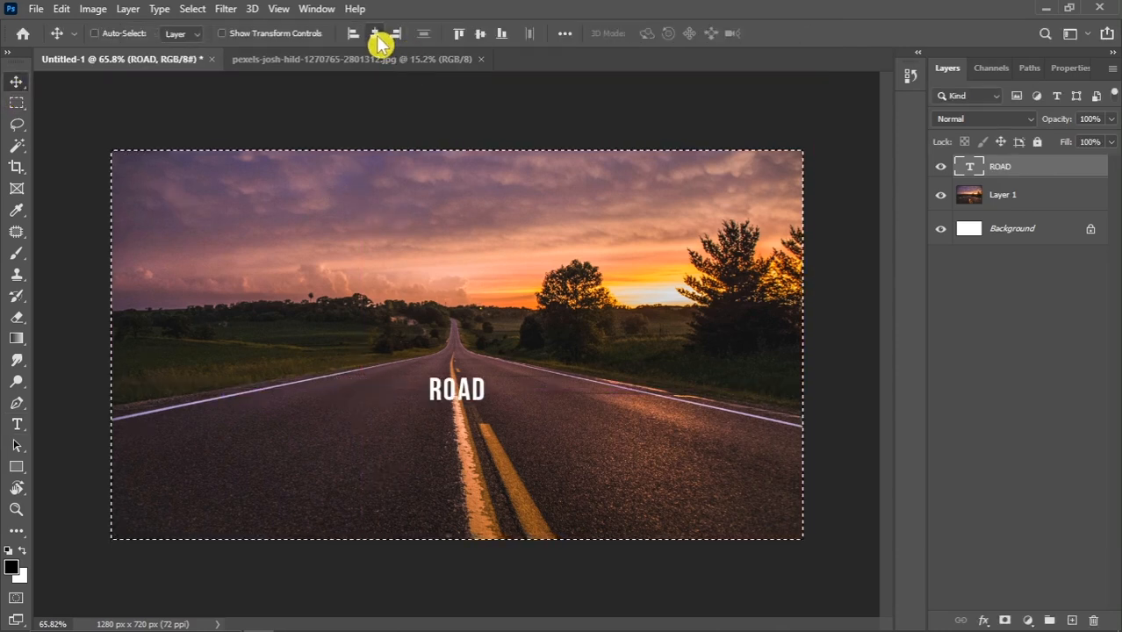
left_click(480, 35)
key("ctrl+d")
Enlarge the ROAD text to about 711% and place it standing on the road around the horizon.
key("ctrl+t")
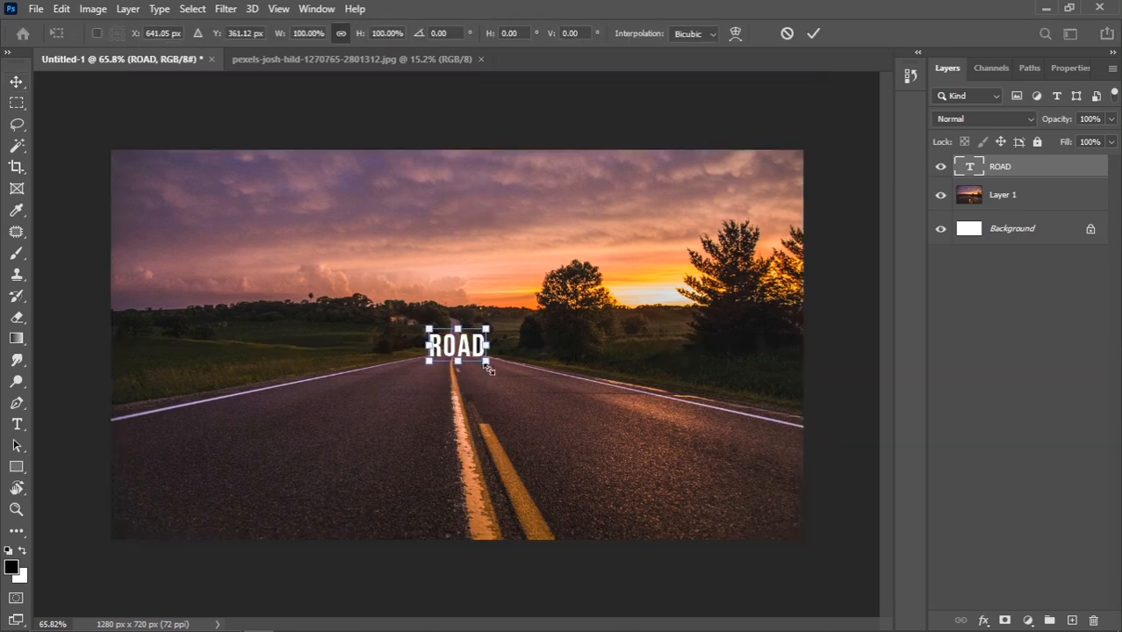
left_click_drag(458, 365, 457, 456)
left_click_drag(465, 397, 465, 369)
left_click_drag(643, 431, 660, 441)
left_click_drag(523, 380, 520, 364)
key("shift+Down")
key("shift+Down")
key("shift+Down")
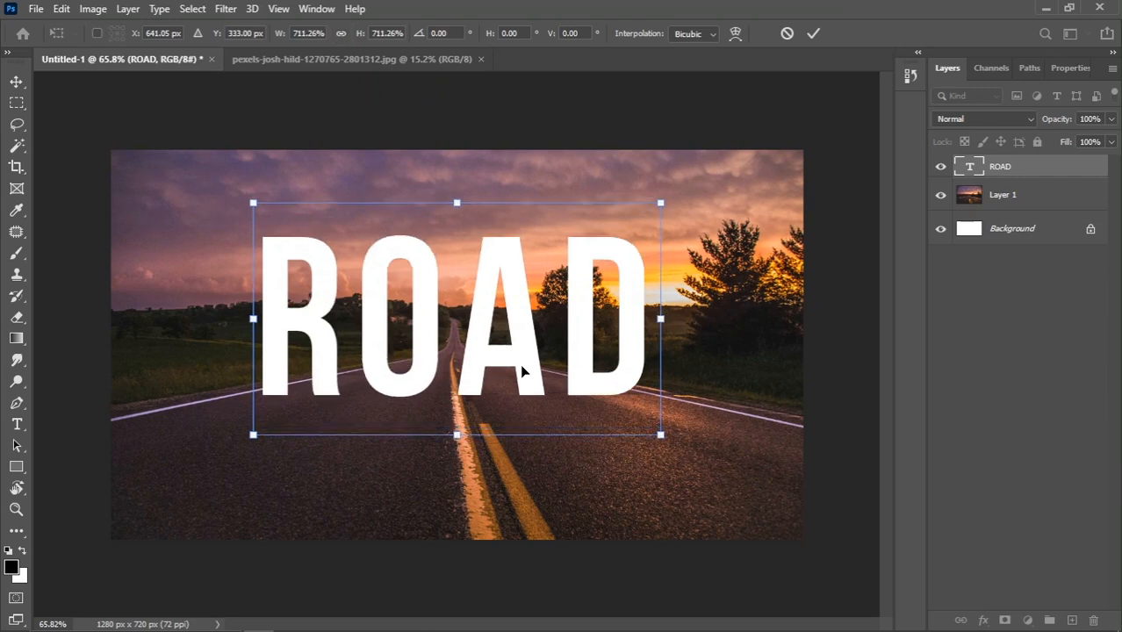
key("Return")
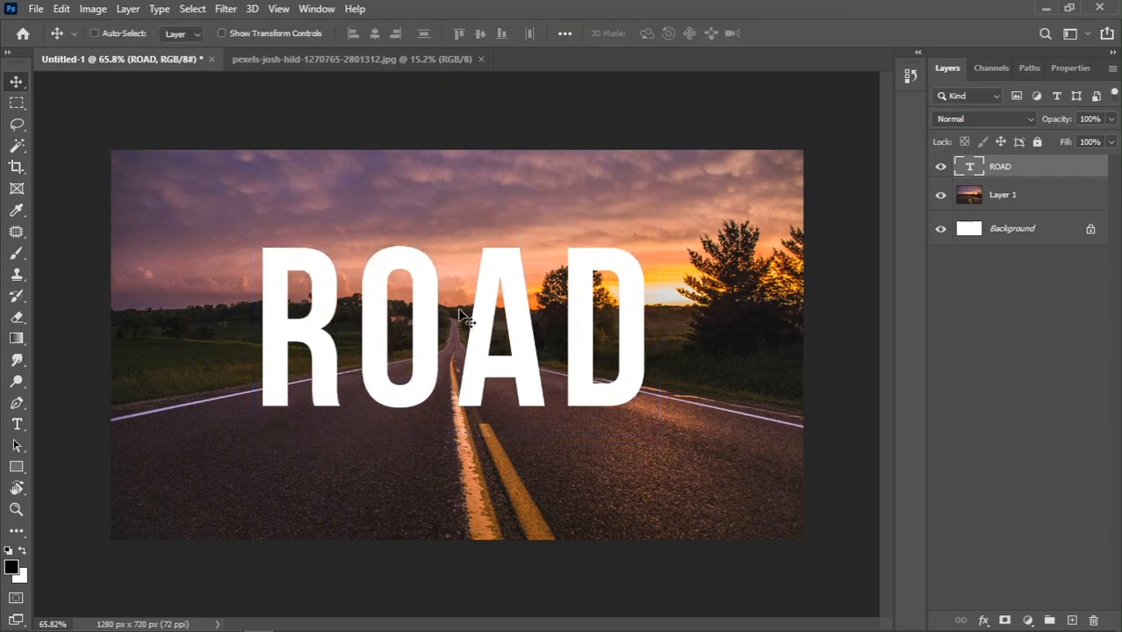
Centre the enlarged ROAD text horizontally on the canvas, and clear the selection.
scroll(459, 311, "down", 1)
key("ctrl+a")
left_click(374, 34)
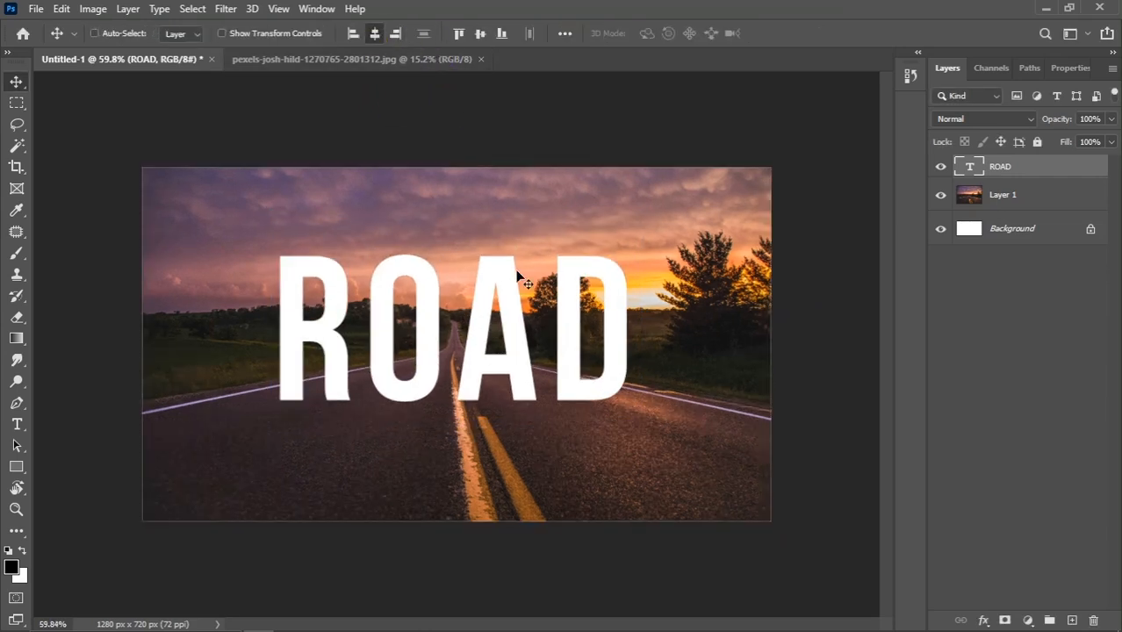
key("ctrl+d")
Duplicate the ROAD text layer and rasterize the original ROAD layer beneath the copy.
left_click_drag(1047, 173, 1074, 621)
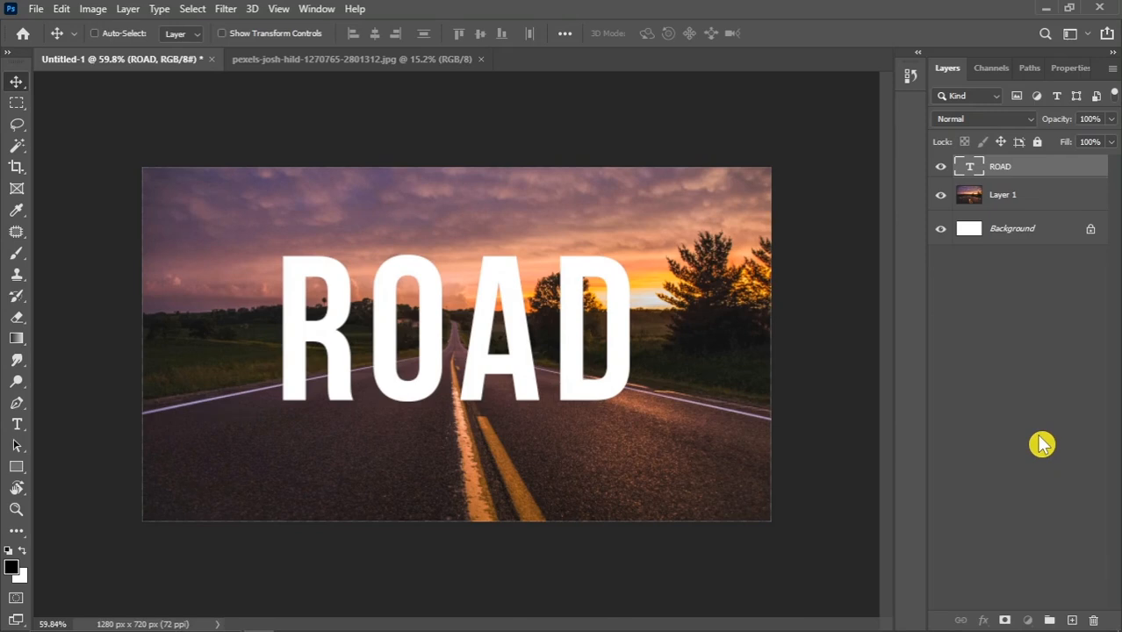
left_click_drag(1042, 160, 1072, 619)
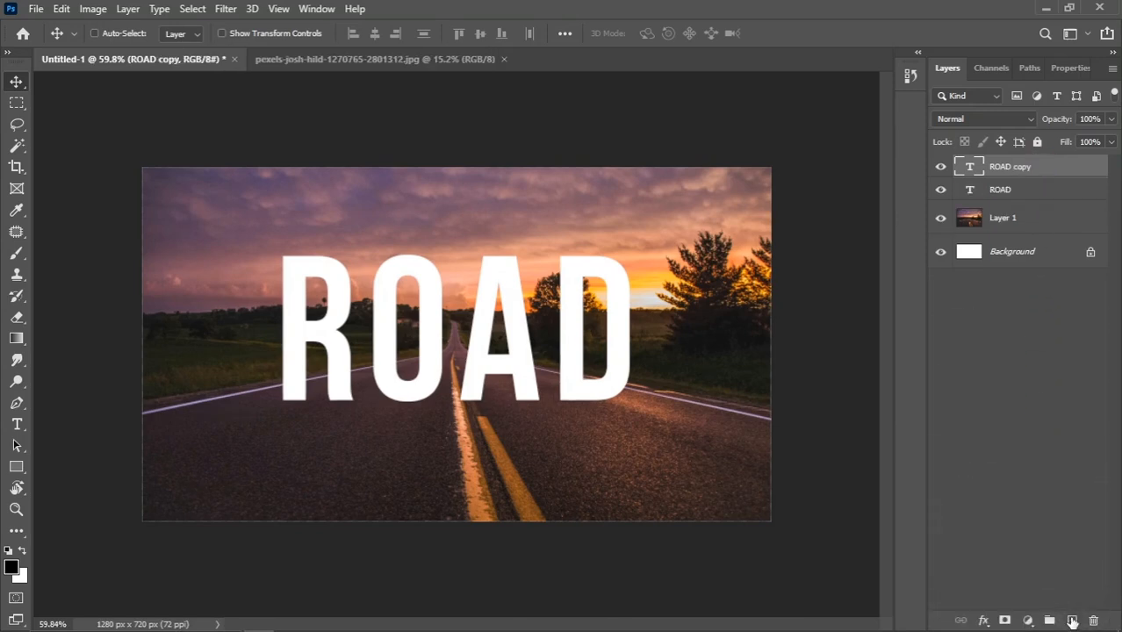
left_click(1042, 191)
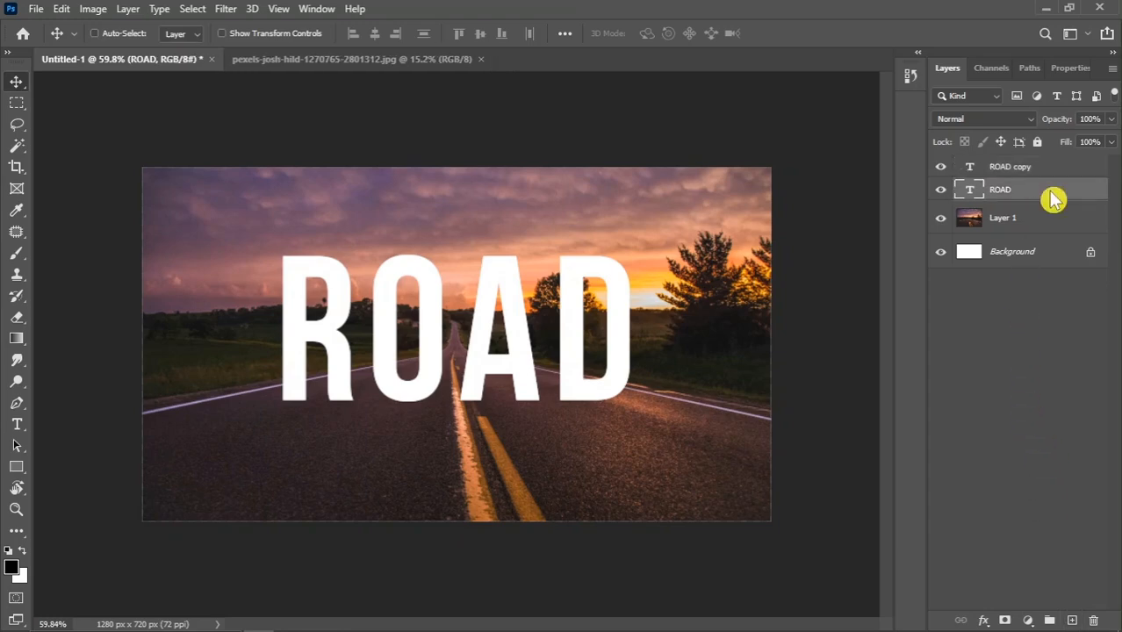
right_click(1047, 192)
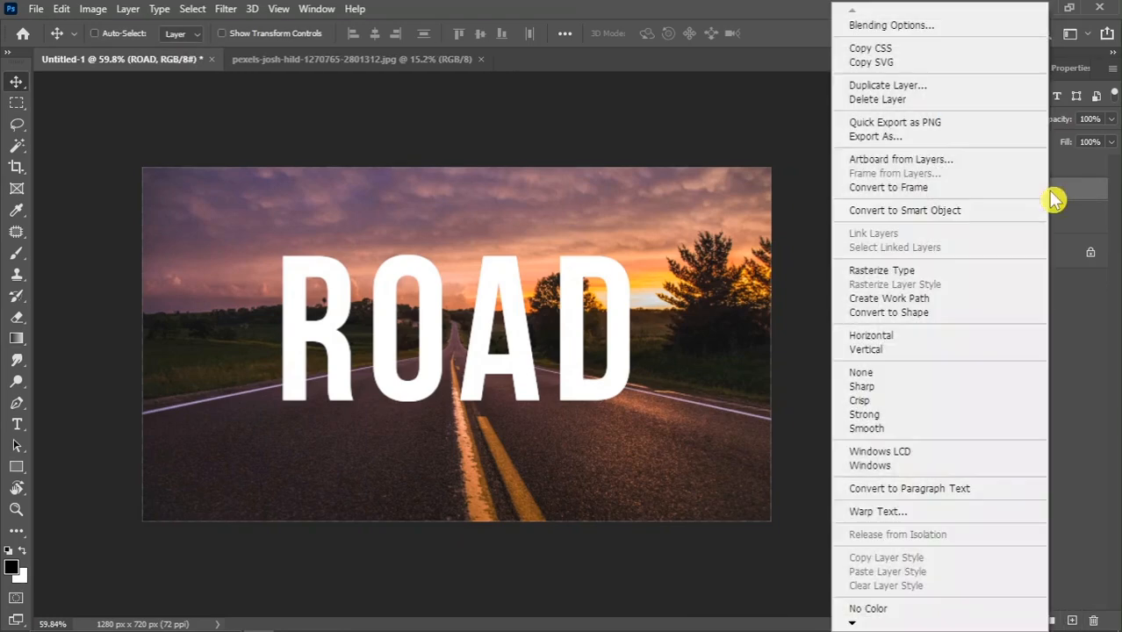
left_click(928, 275)
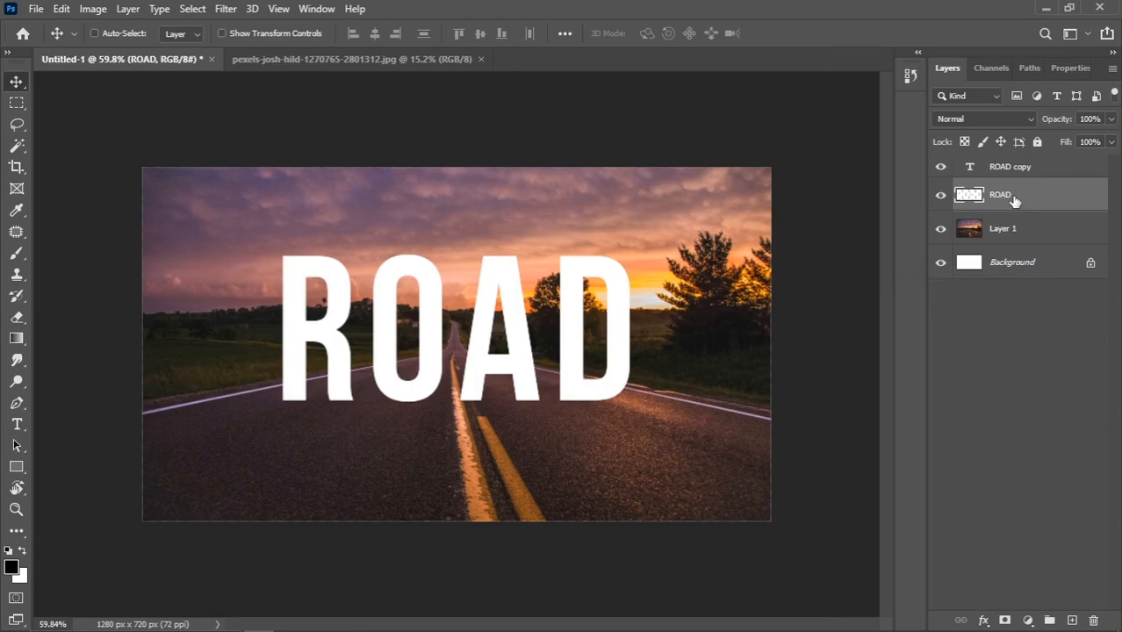
Move the rasterized ROAD layer below the standing text and flip it vertically.
left_click_drag(531, 379, 477, 461)
key("ctrl+t")
right_click(476, 456)
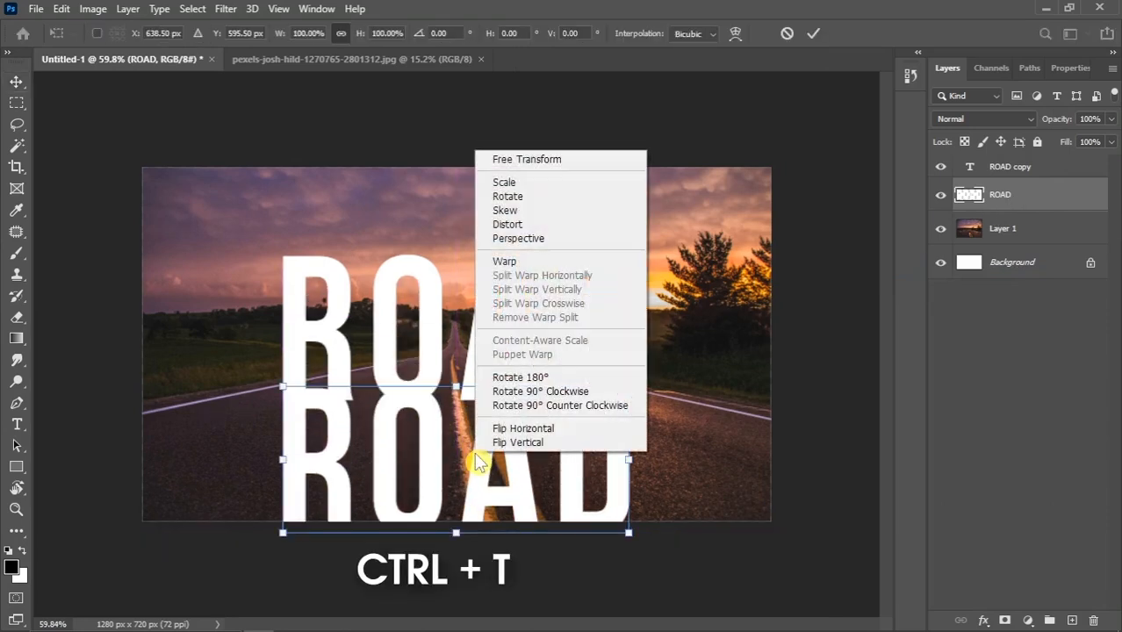
left_click(579, 443)
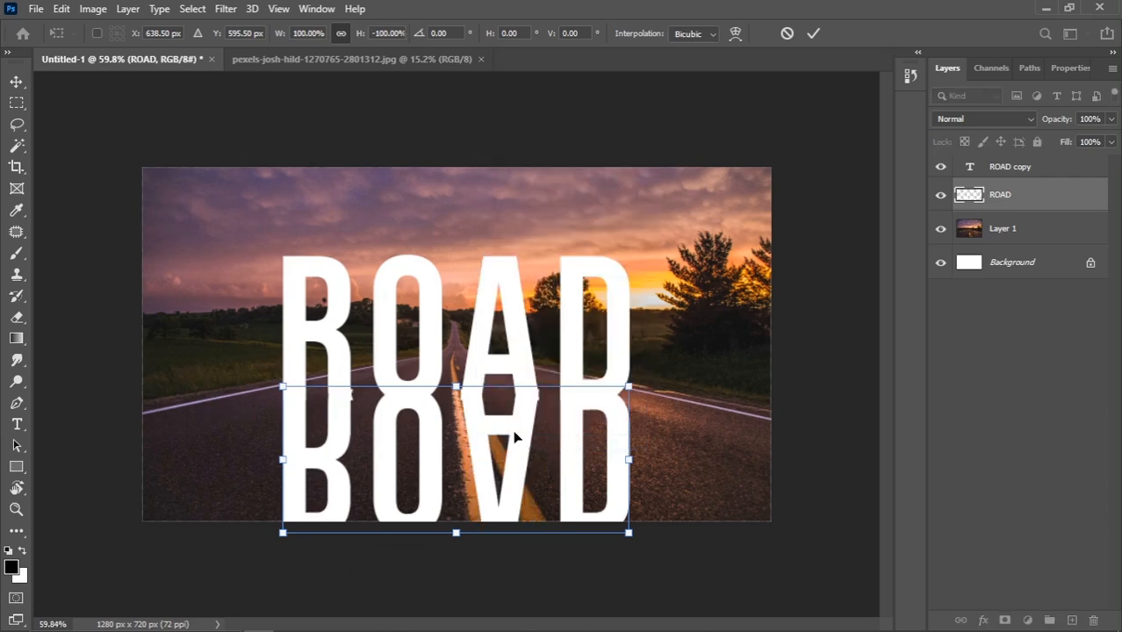
Align the flipped ROAD so its upper edge meets the base of the standing letters.
left_click_drag(514, 437, 514, 449)
scroll(514, 449, "up", 5)
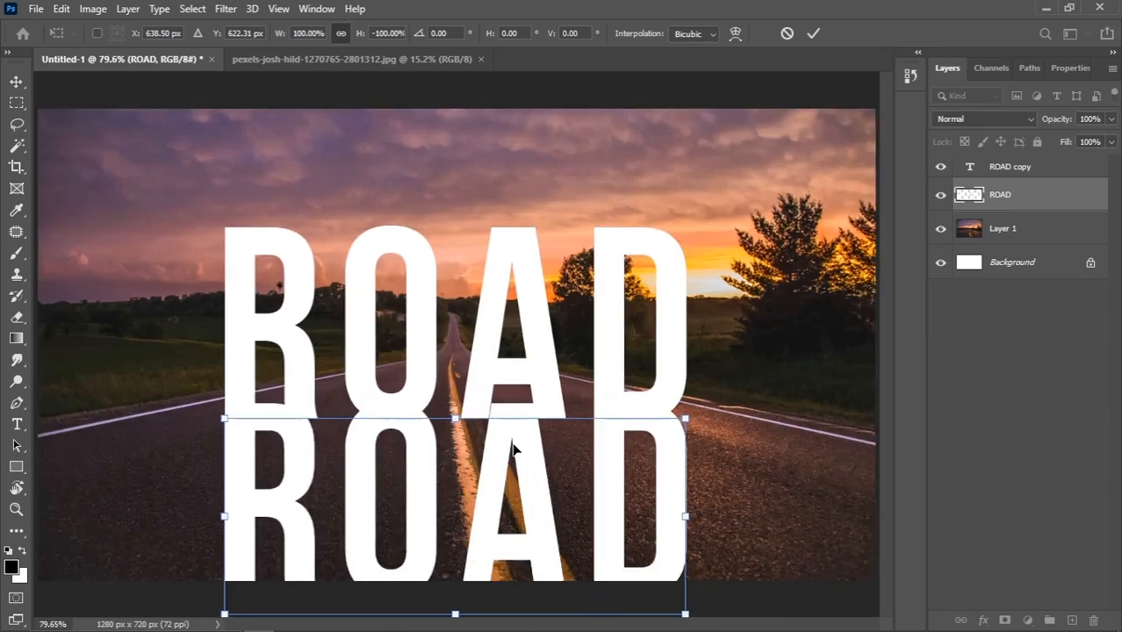
key("Up")
key("Up")
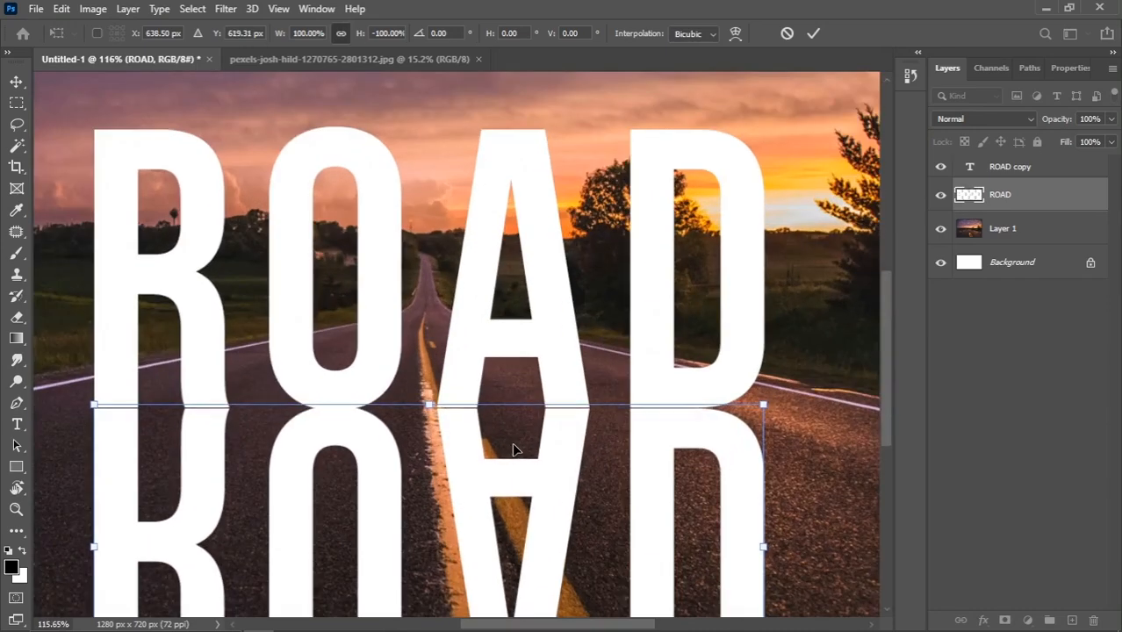
scroll(458, 375, "down", 5)
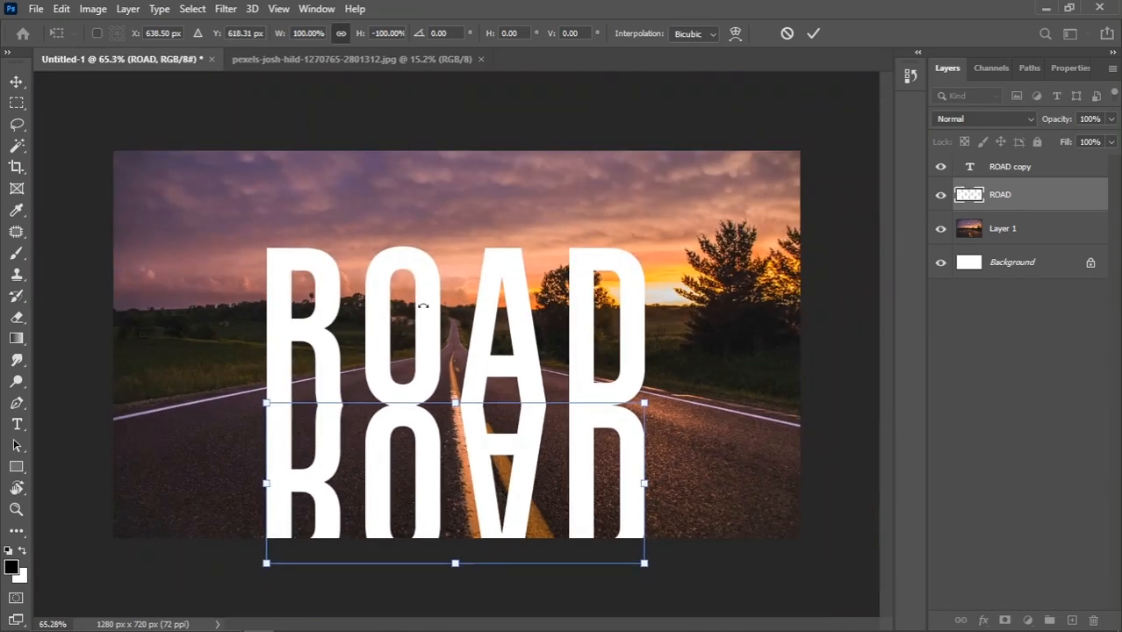
Apply a perspective transform to the flipped ROAD, flaring its lower edge outward to about 353% width.
right_click(458, 425)
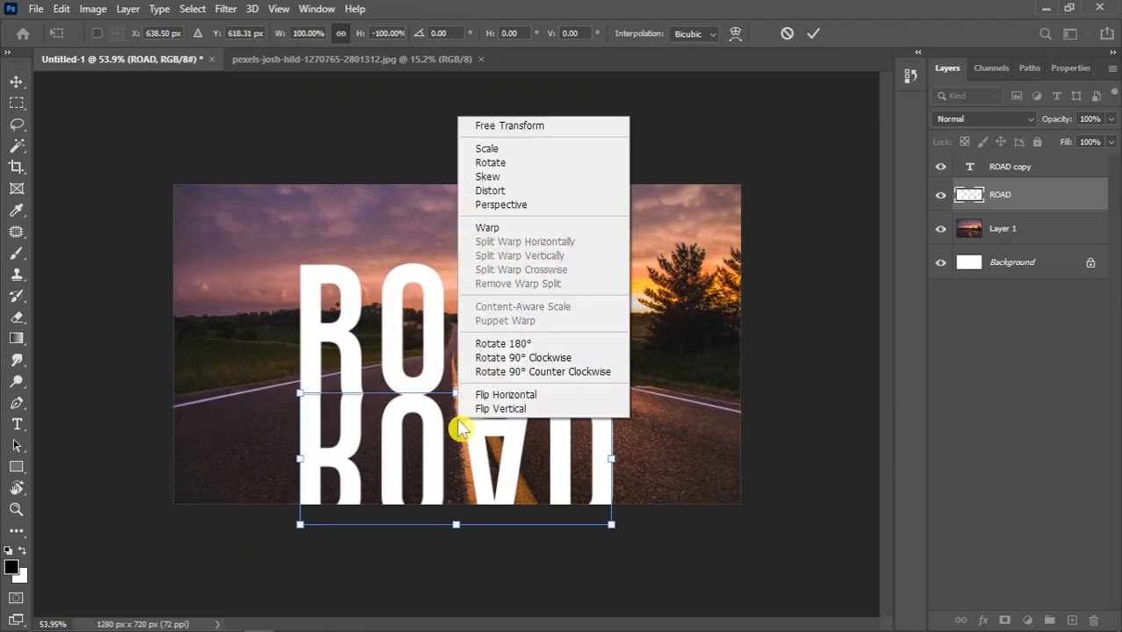
left_click(543, 208)
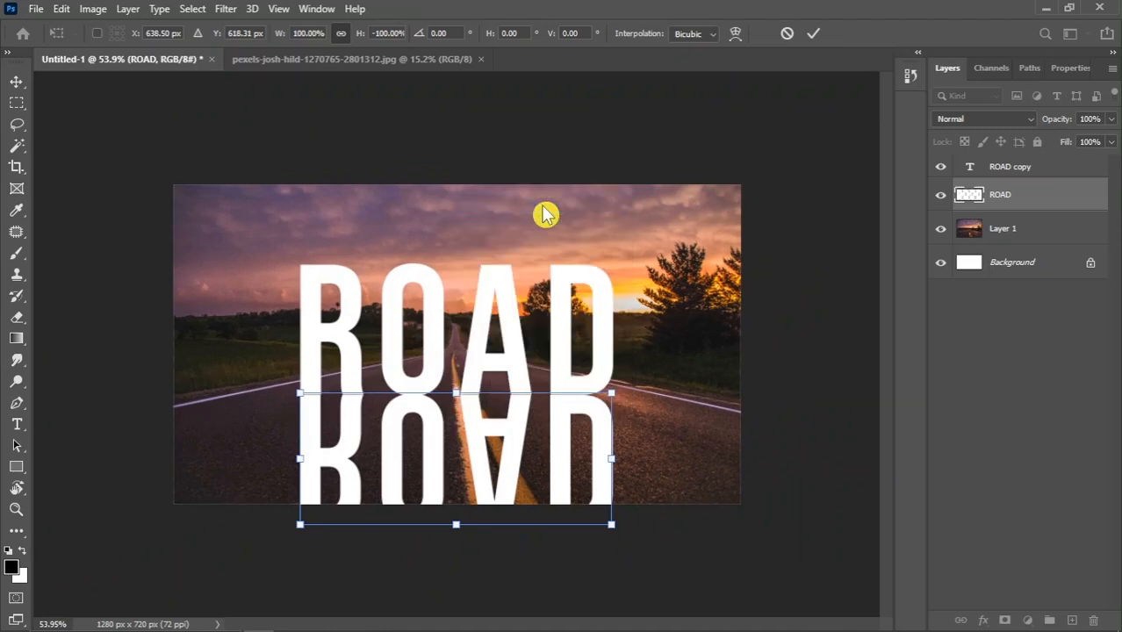
scroll(545, 213, "down", 2)
left_click_drag(574, 482, 875, 385)
Squash the flared ROAD reflection with Free Transform to about 55% height, keeping its upper edge at the letter bases.
right_click(496, 439)
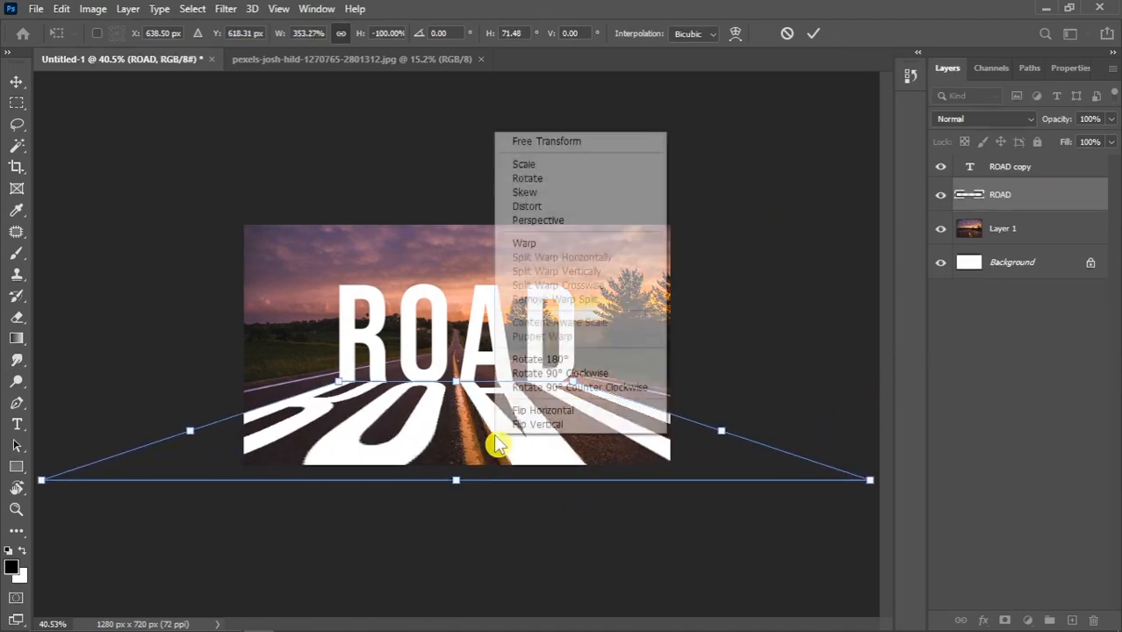
left_click(553, 144)
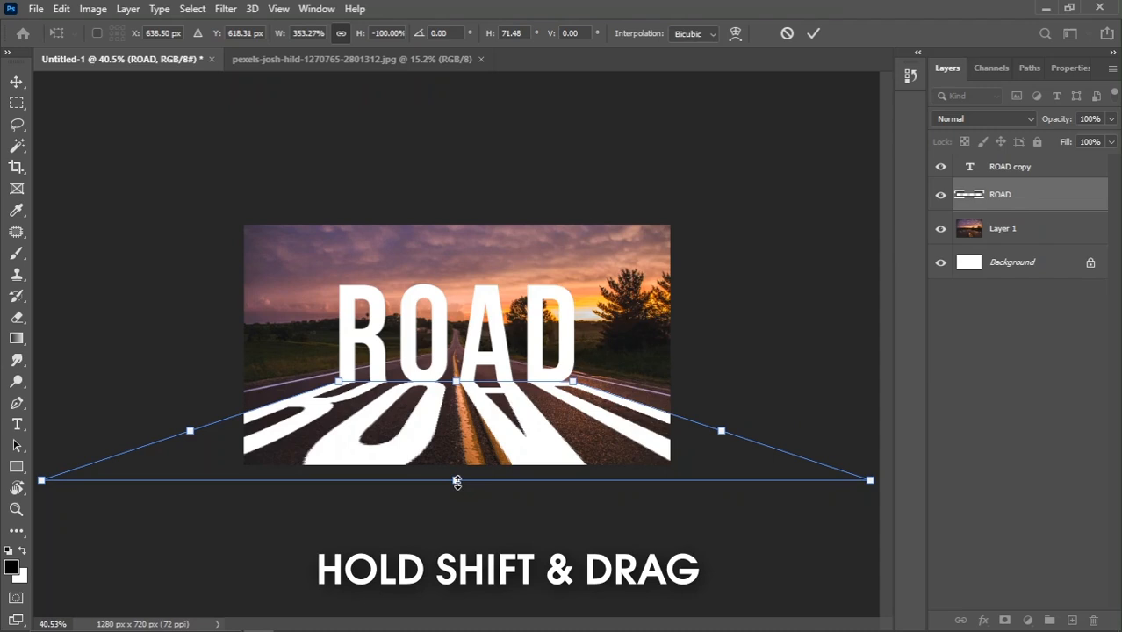
left_click_drag(457, 482, 474, 436)
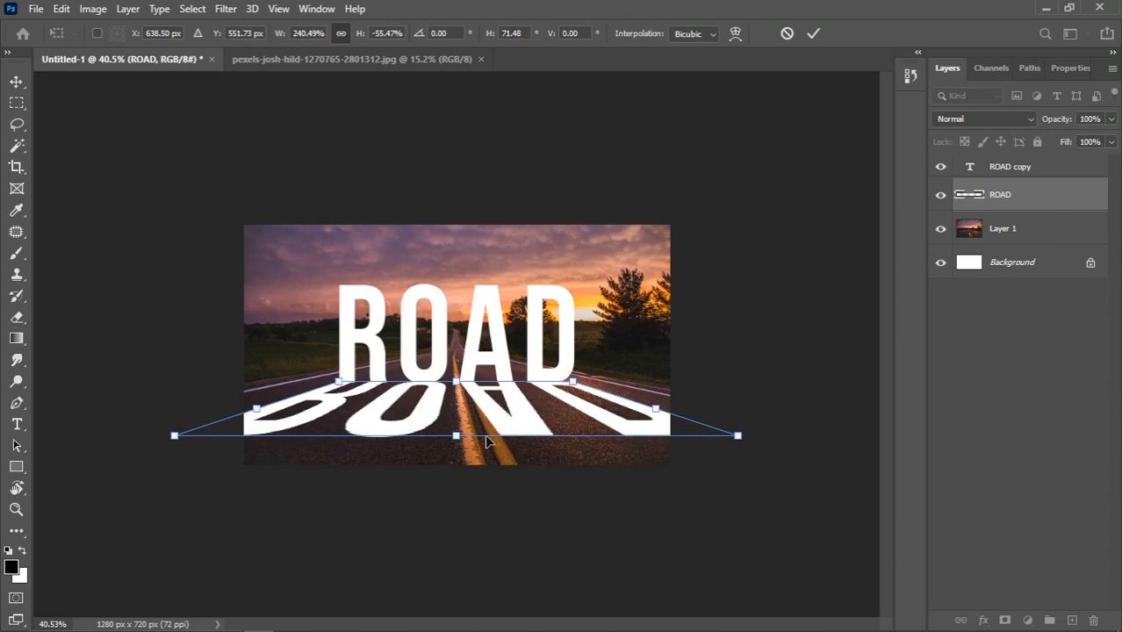
Flare the reflection's lower edge slightly wider in perspective and apply the transform.
right_click(482, 421)
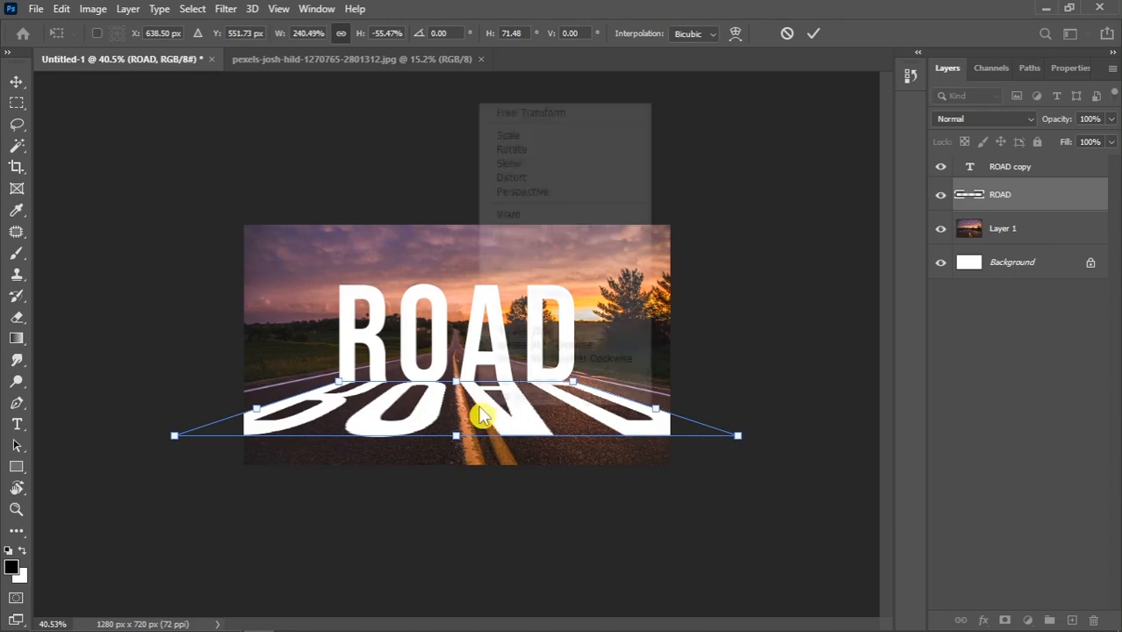
left_click(549, 190)
left_click_drag(739, 440, 746, 438)
key("Return")
scroll(496, 399, "up", 2)
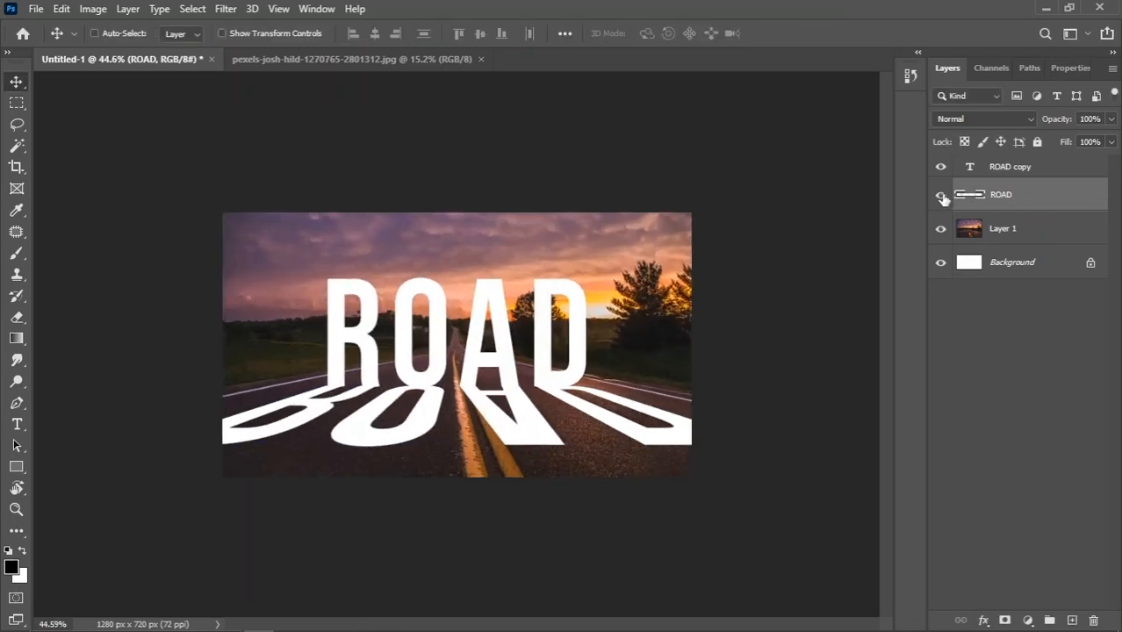
Hide the flipped ROAD layer and add an Exposure adjustment of -1.43 directly above the road photo.
left_click(941, 195)
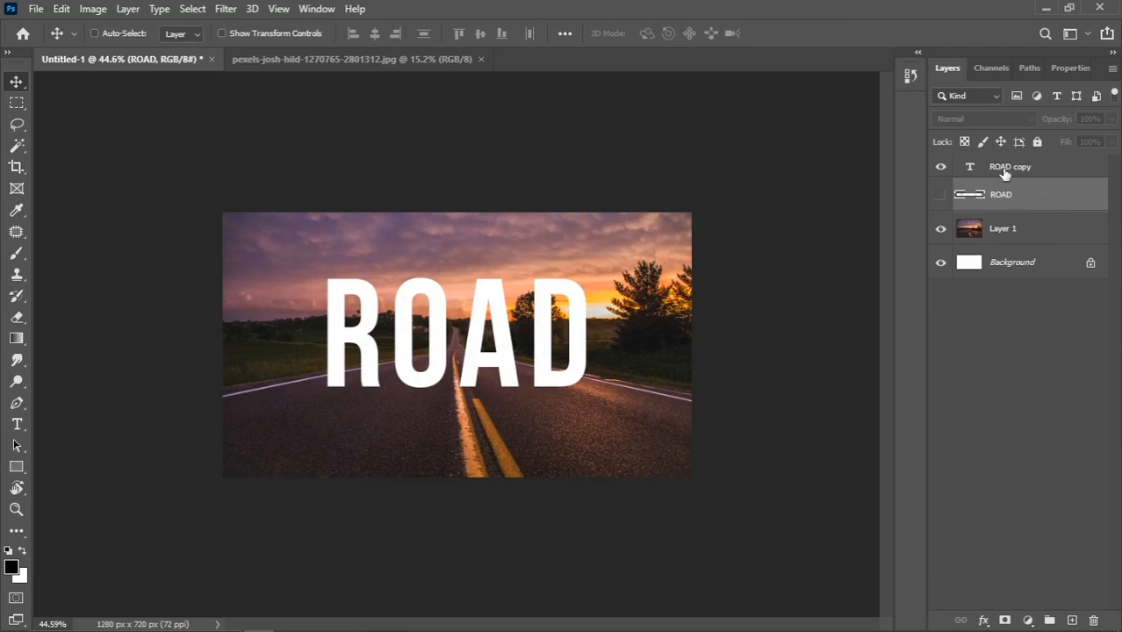
left_click(1014, 171)
left_click(1011, 230)
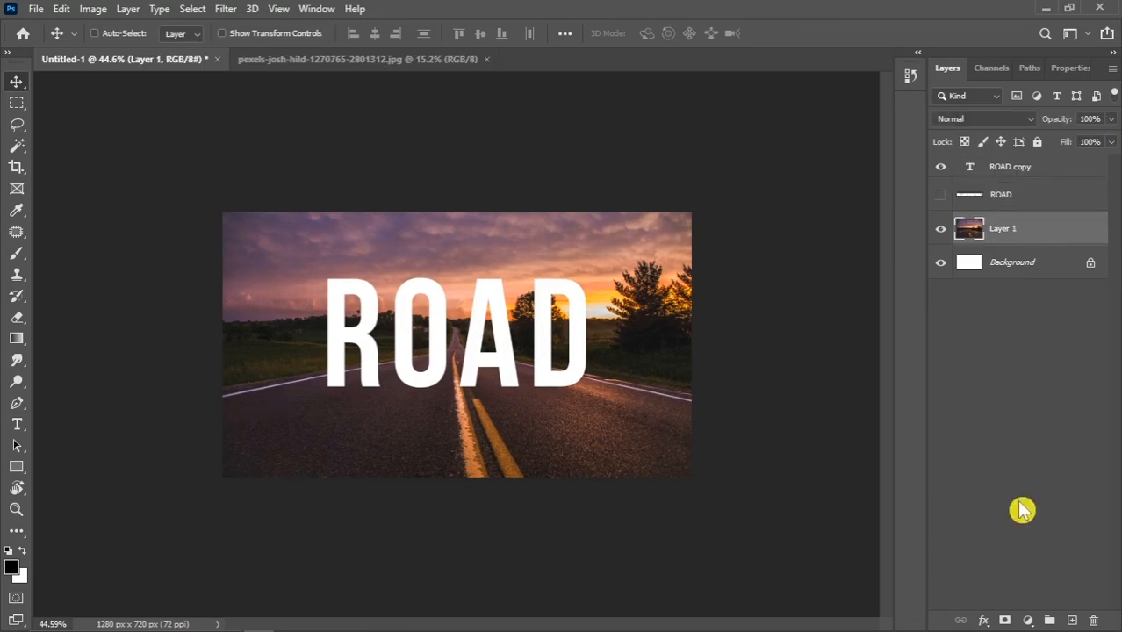
left_click(1027, 617)
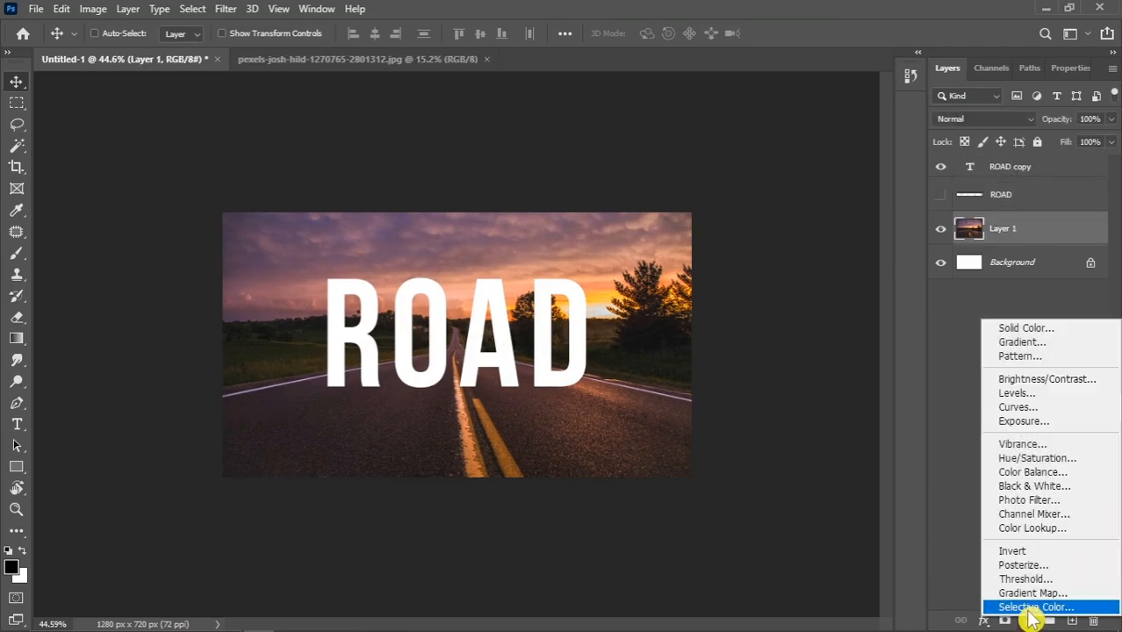
left_click(1046, 421)
scroll(657, 375, "up", 2)
left_click_drag(1018, 165, 1003, 167)
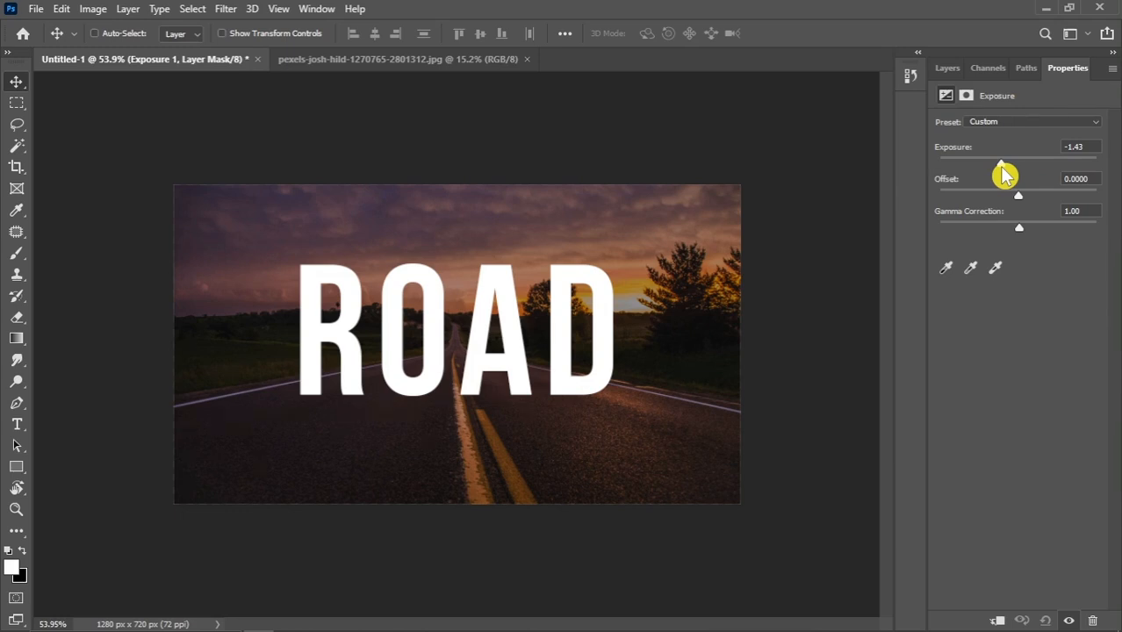
left_click(947, 68)
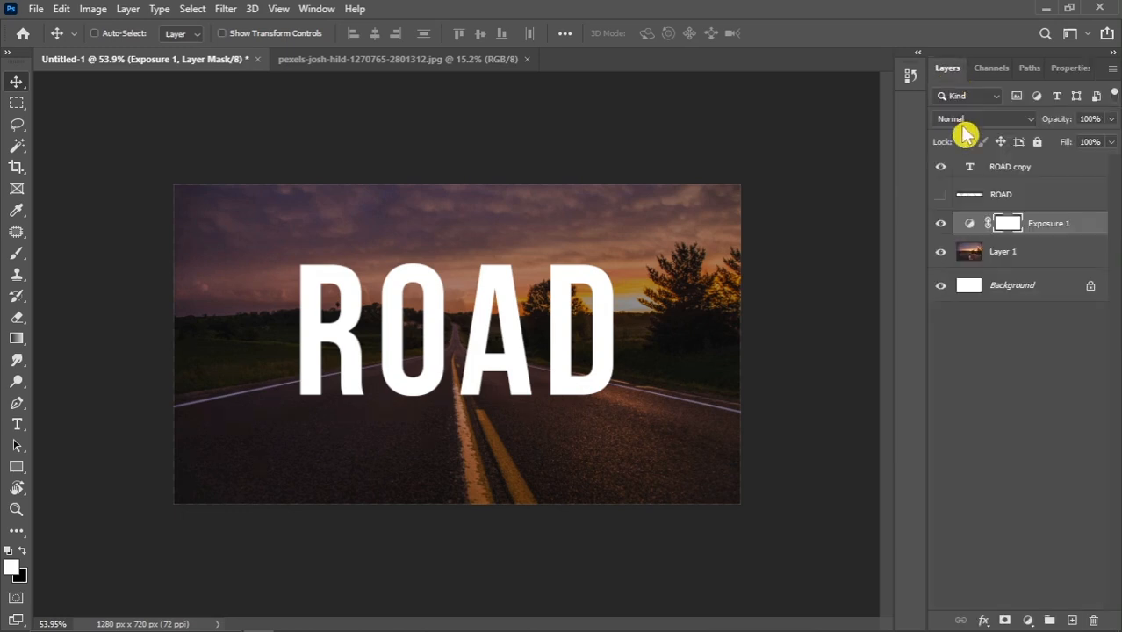
Add a Hue/Saturation adjustment between the road photo and the Exposure layer and reduce its saturation for a muted background.
left_click(1006, 253)
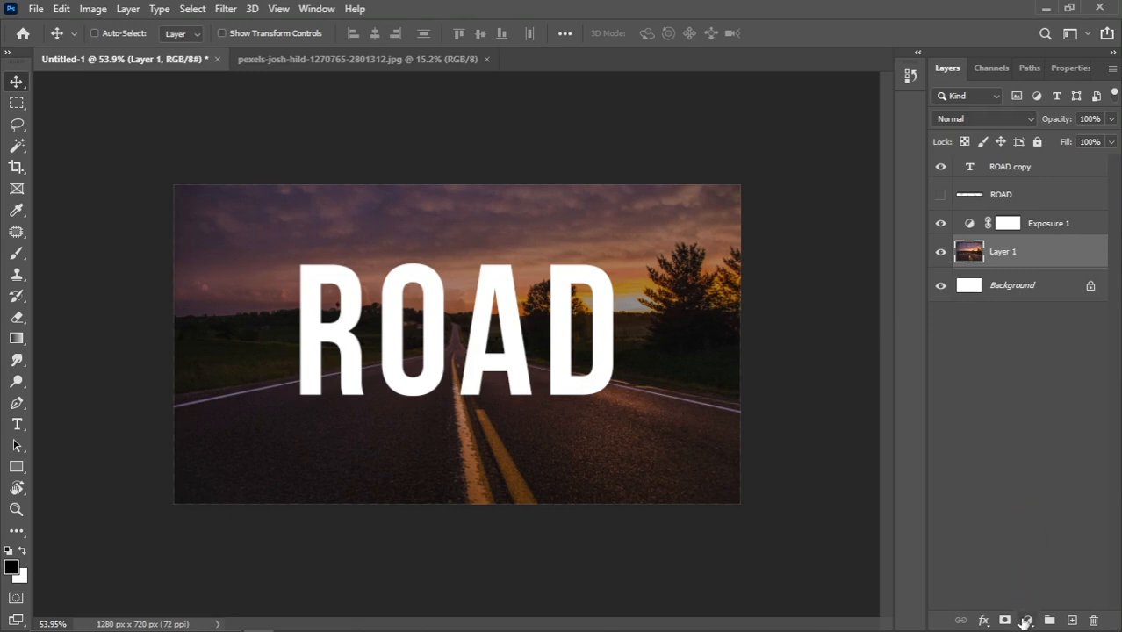
left_click(1028, 620)
left_click(1045, 459)
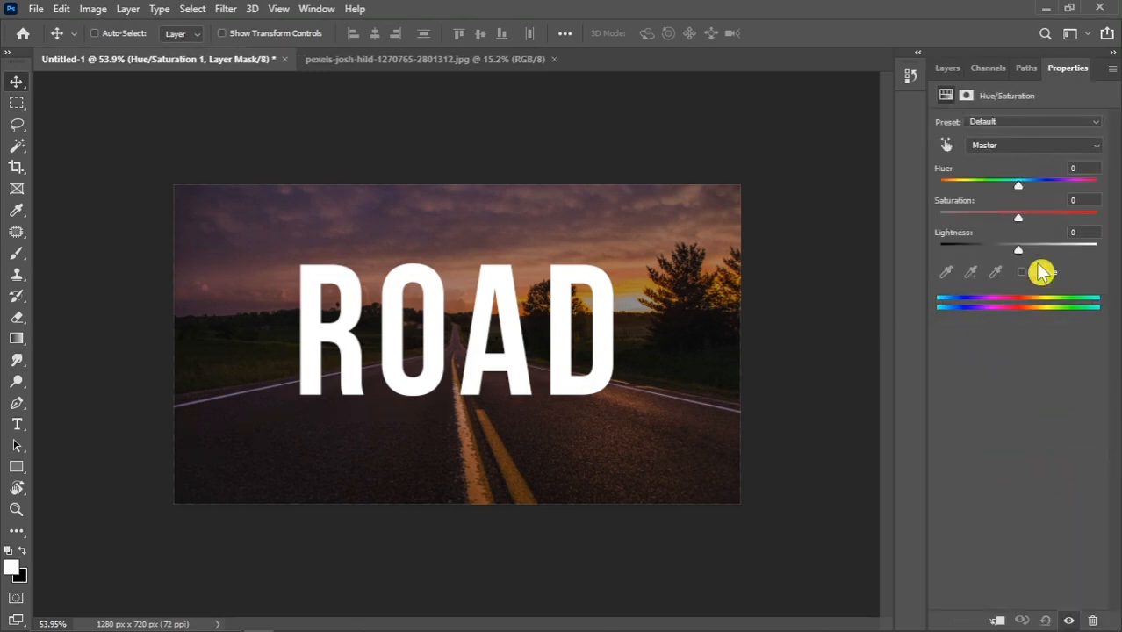
left_click_drag(1021, 227, 987, 228)
left_click(946, 70)
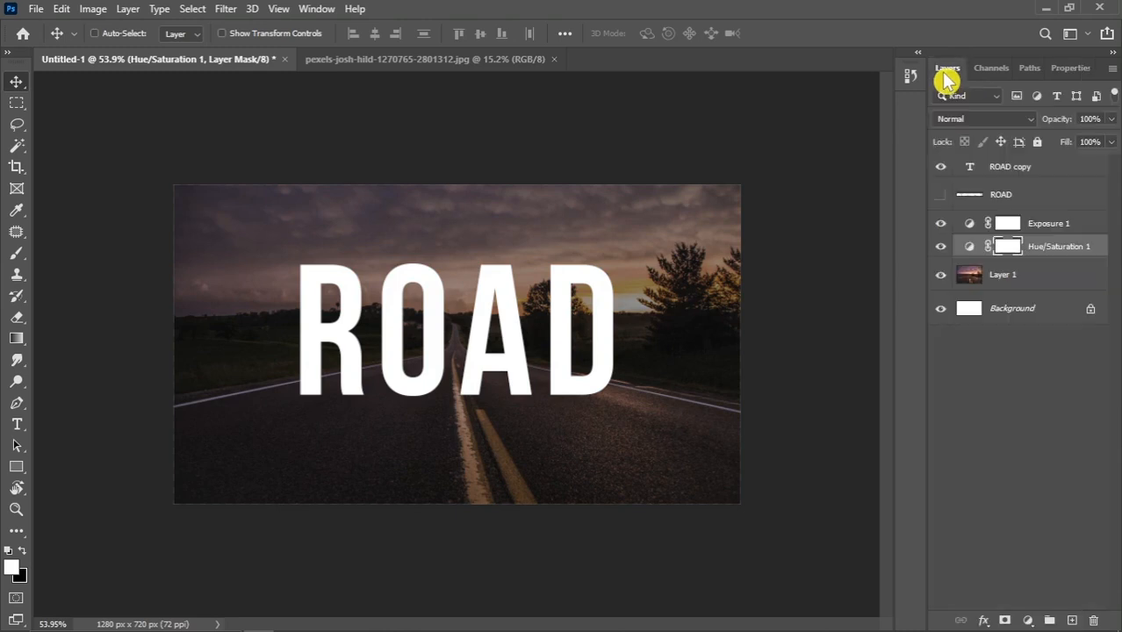
left_click(941, 226)
left_click(941, 226)
scroll(617, 324, "down", 2)
scroll(618, 325, "up", 1)
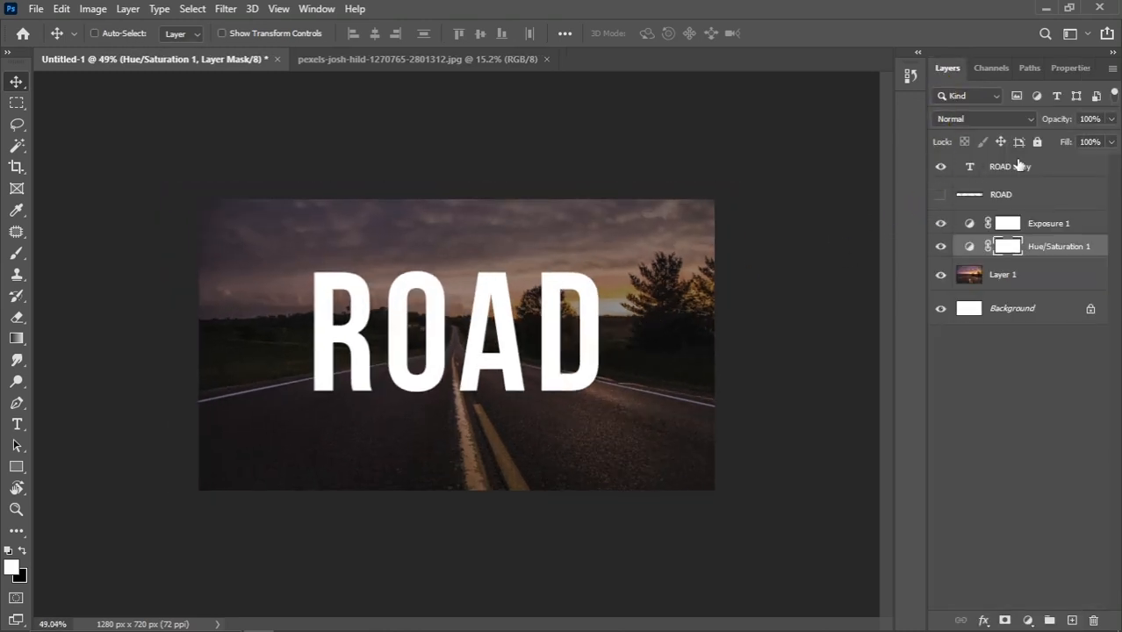
Duplicate the road photo layer and bring the copy to the top of the layer stack.
left_click(1025, 169)
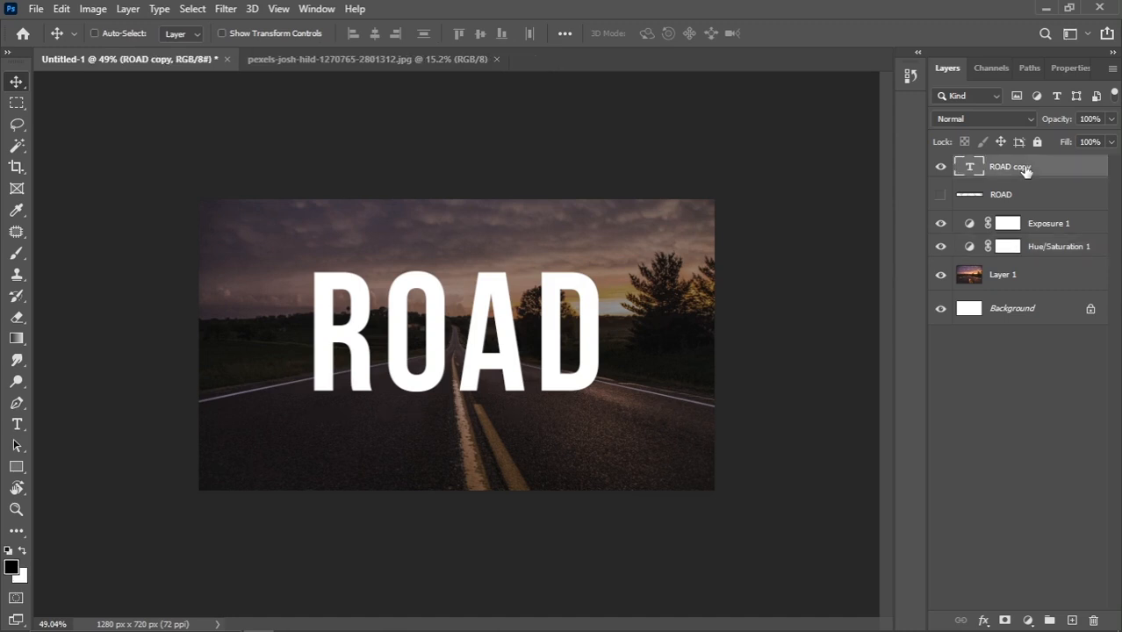
scroll(685, 274, "down", 1)
scroll(702, 292, "up", 1)
left_click_drag(1021, 288, 1071, 618)
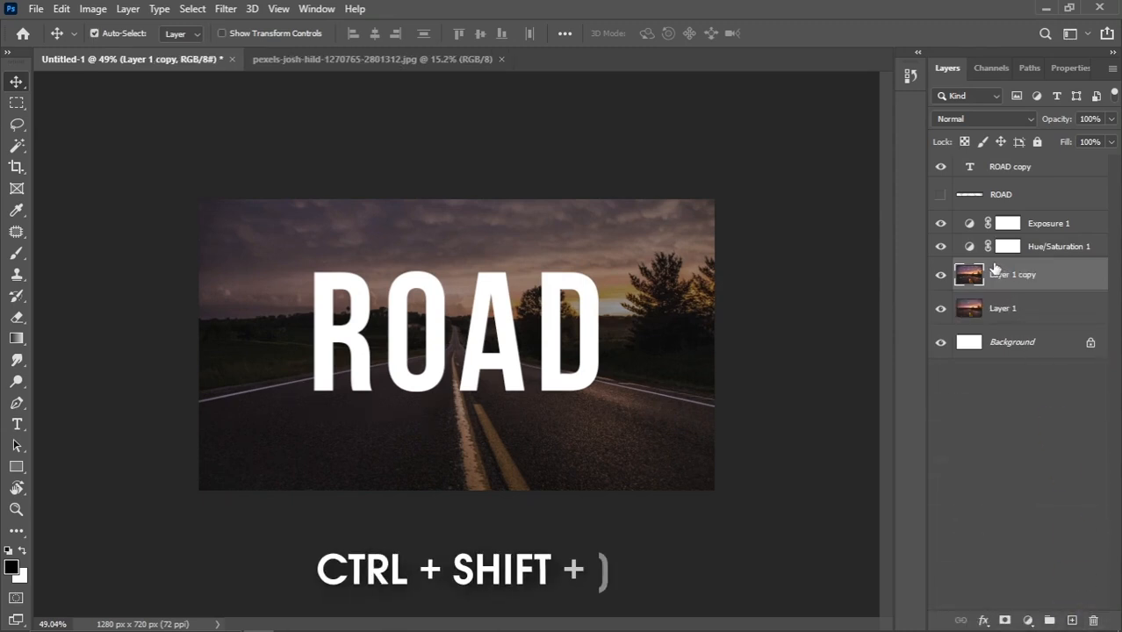
key("ctrl+shift+bracketright")
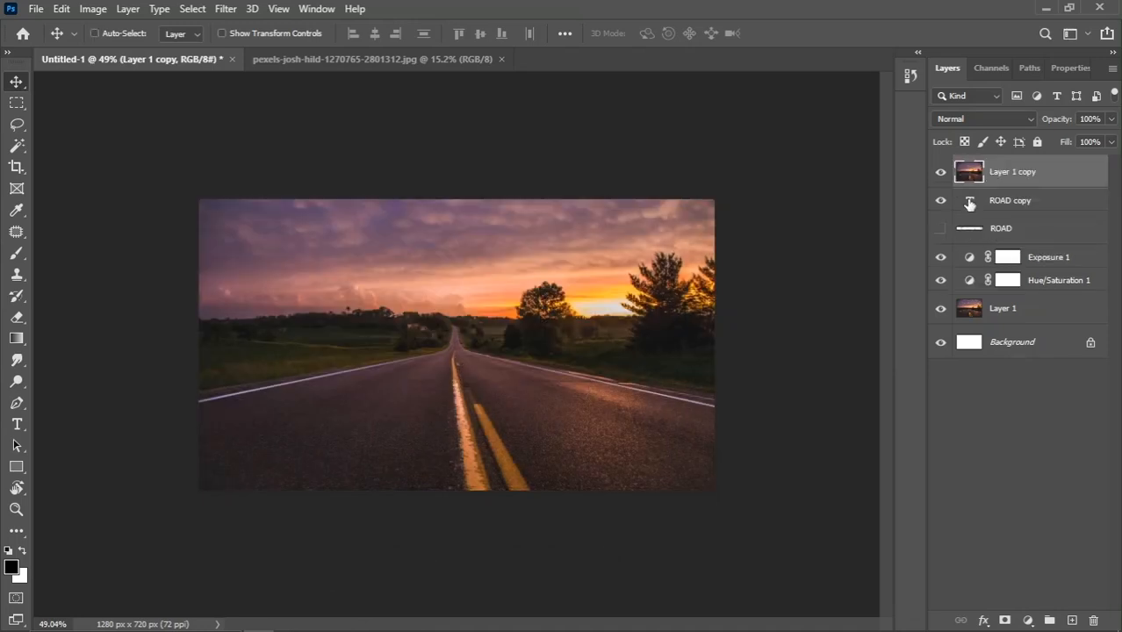
Clip the duplicated road photo to the standing ROAD text with a clipping mask.
right_click(1054, 176)
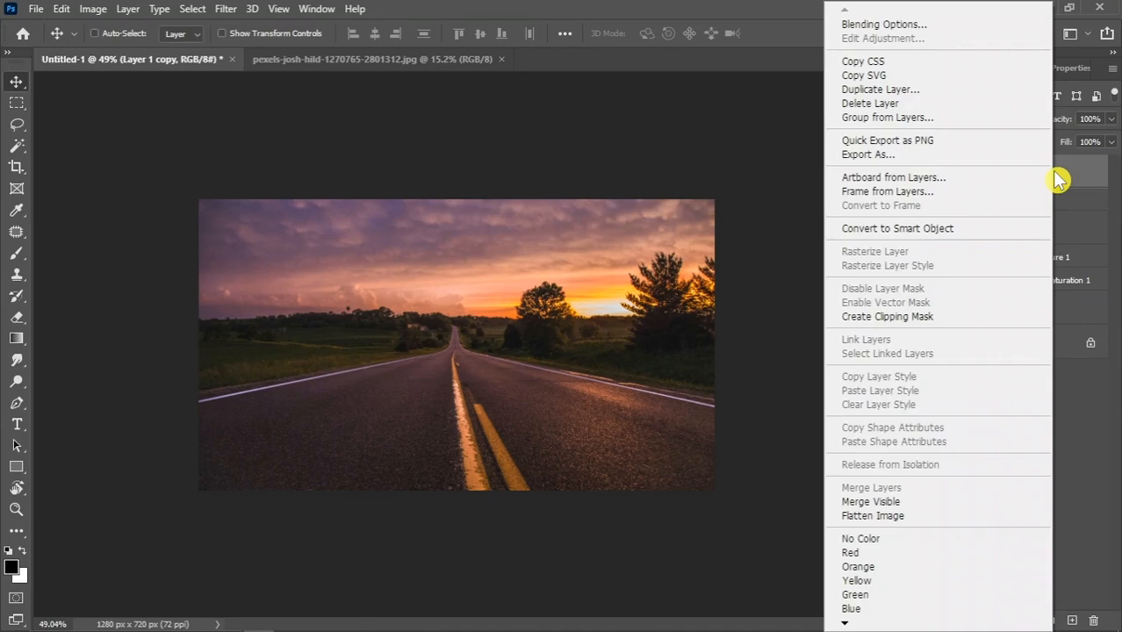
left_click(889, 317)
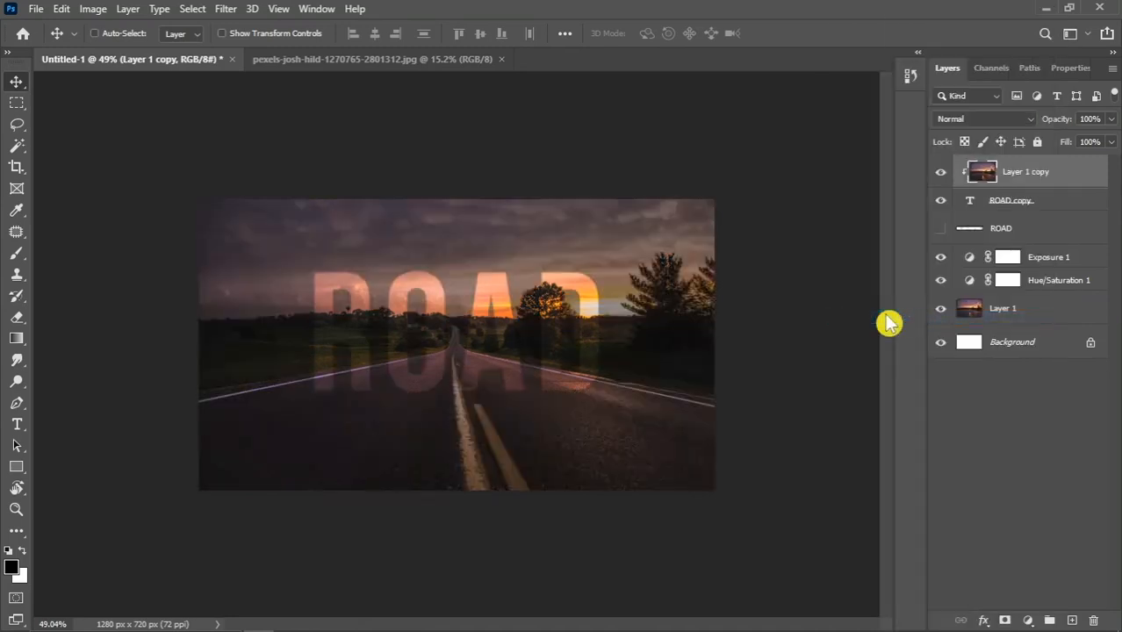
key("ctrl+plus")
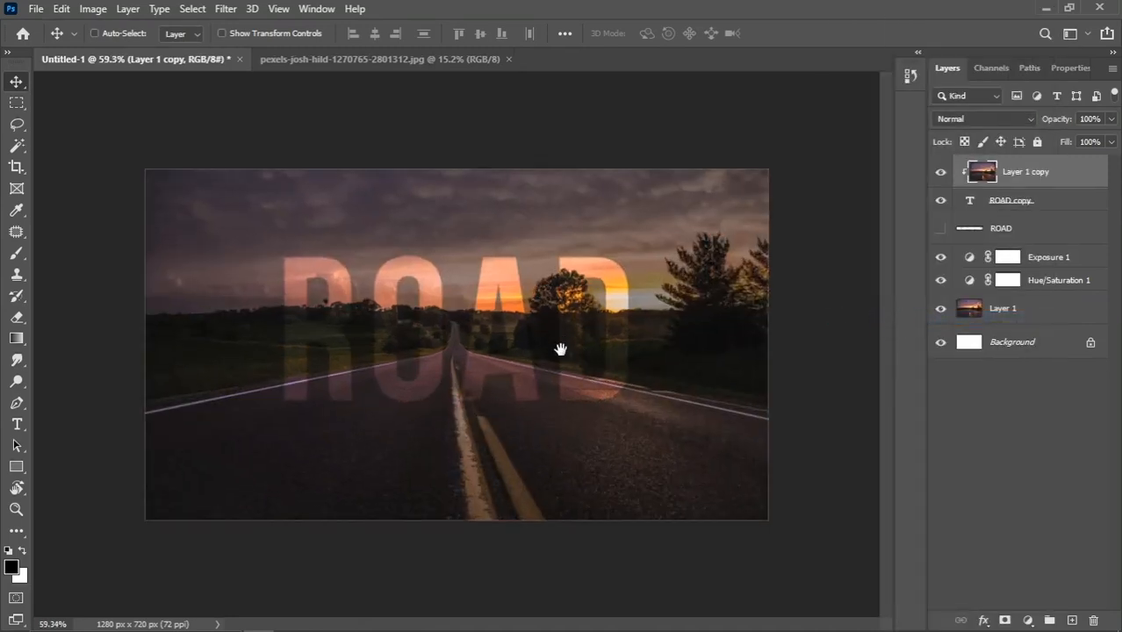
Lower the Exposure adjustment's exposure slightly further to darken the background around the text.
left_click(973, 262)
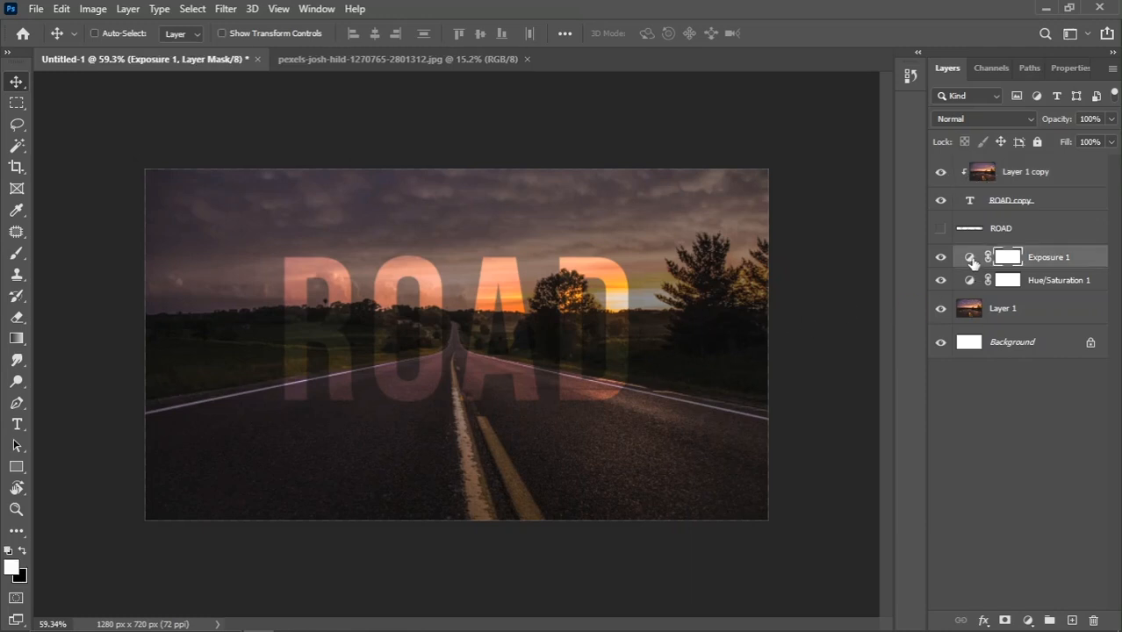
double_click(969, 261)
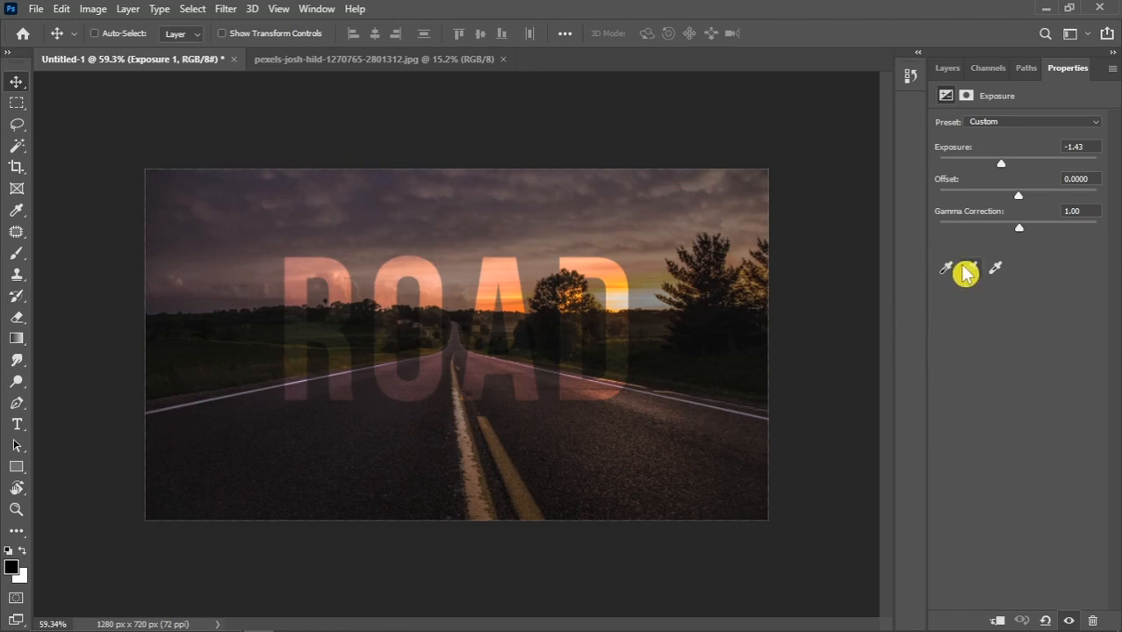
left_click_drag(1001, 174, 995, 175)
left_click(947, 69)
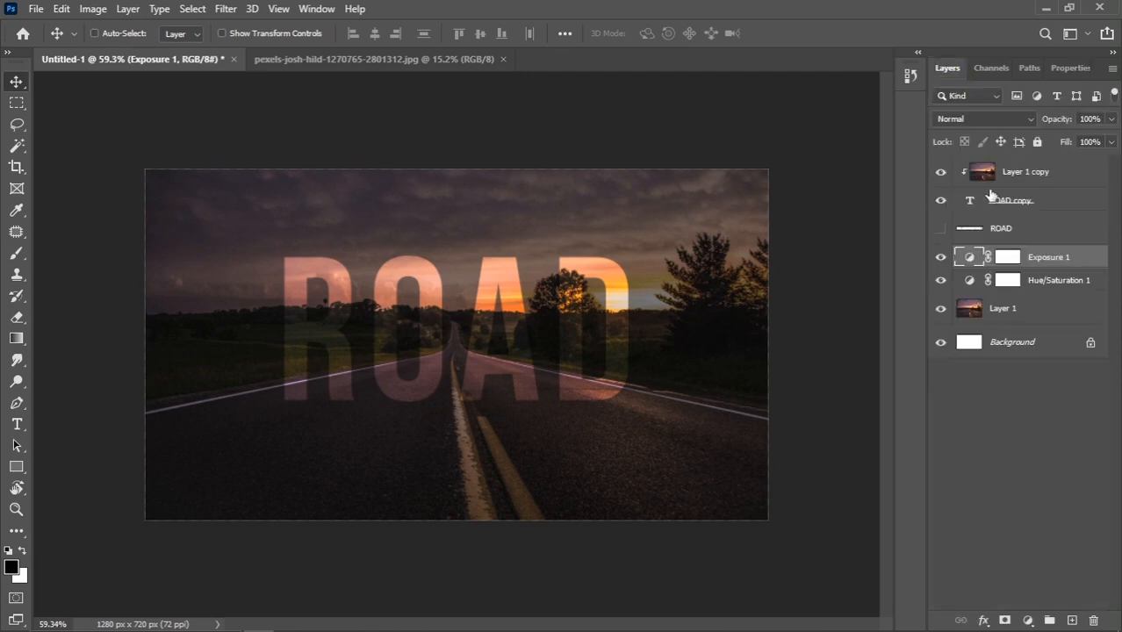
Add a 2 px white outside Stroke in Normal mode at 100% opacity to the standing ROAD text.
left_click(1011, 180)
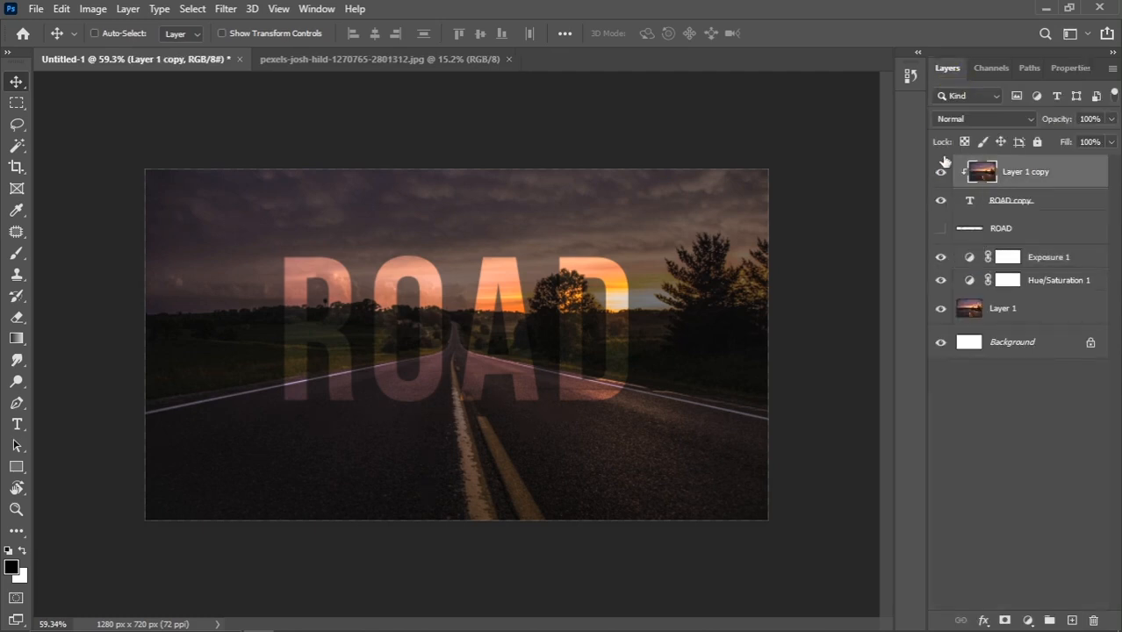
right_click(1056, 203)
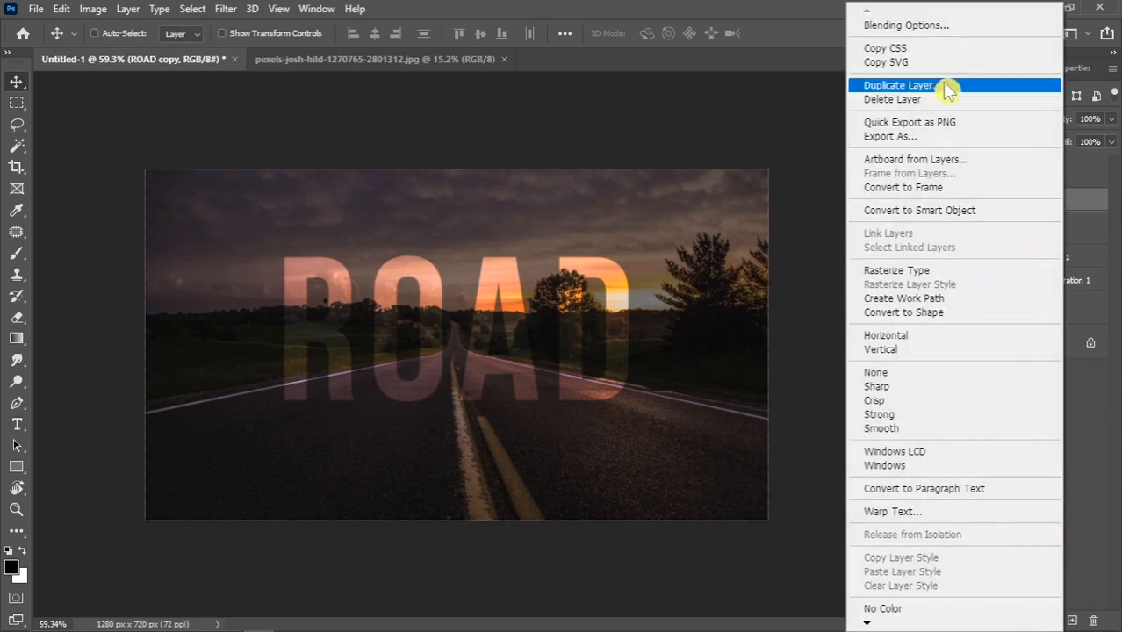
left_click(944, 27)
left_click_drag(691, 95, 787, 74)
left_click(635, 219)
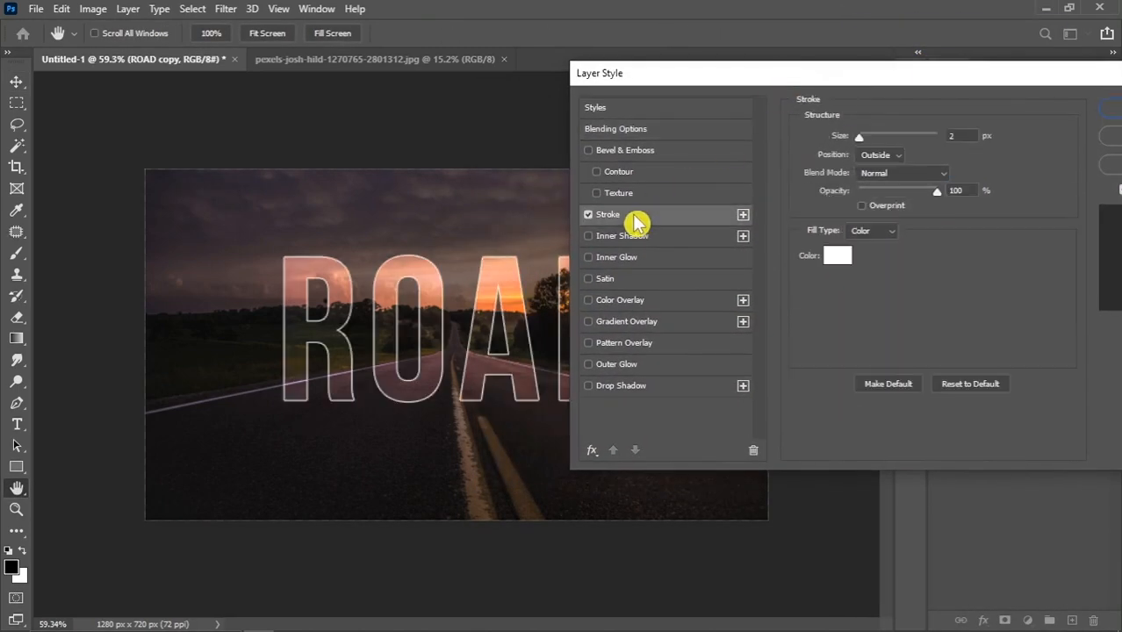
left_click(834, 259)
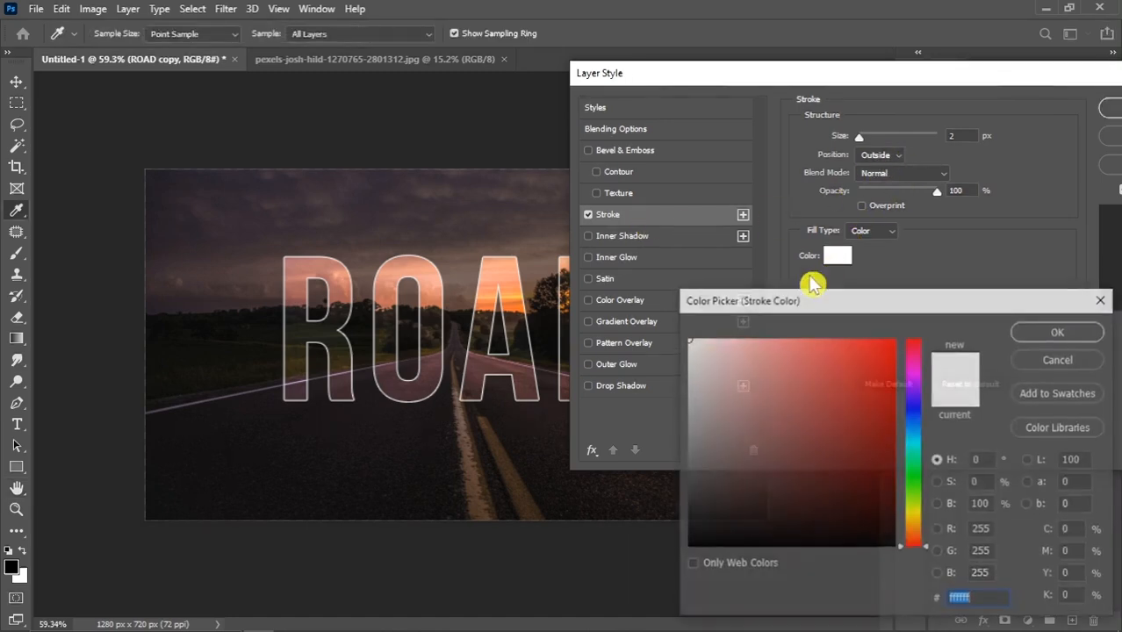
left_click_drag(591, 287, 524, 230)
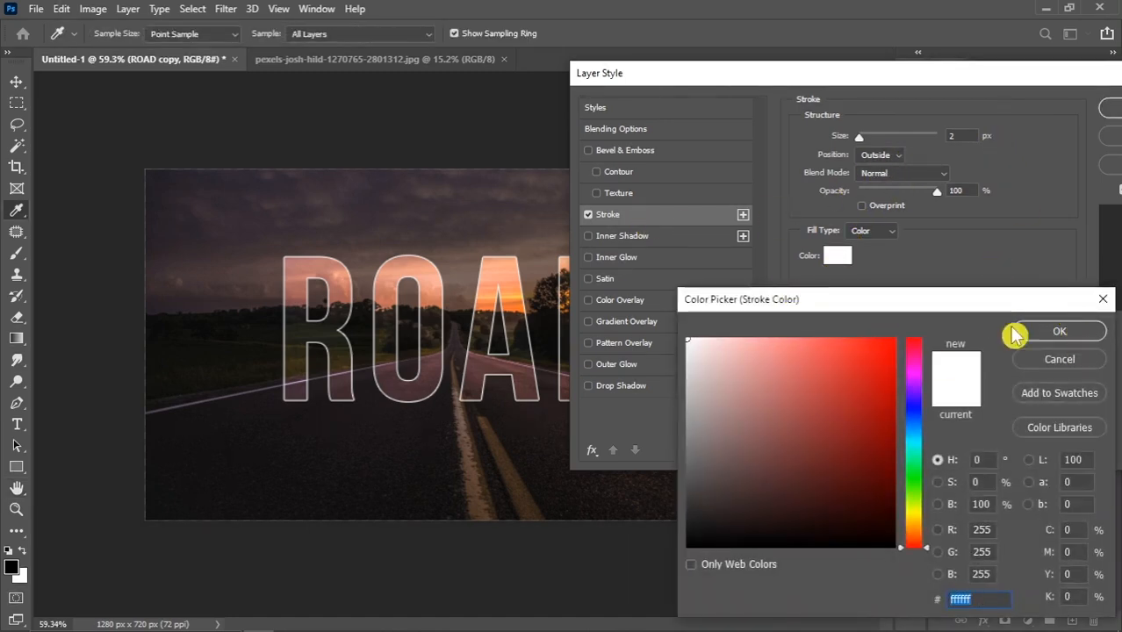
left_click(1051, 334)
key("Up")
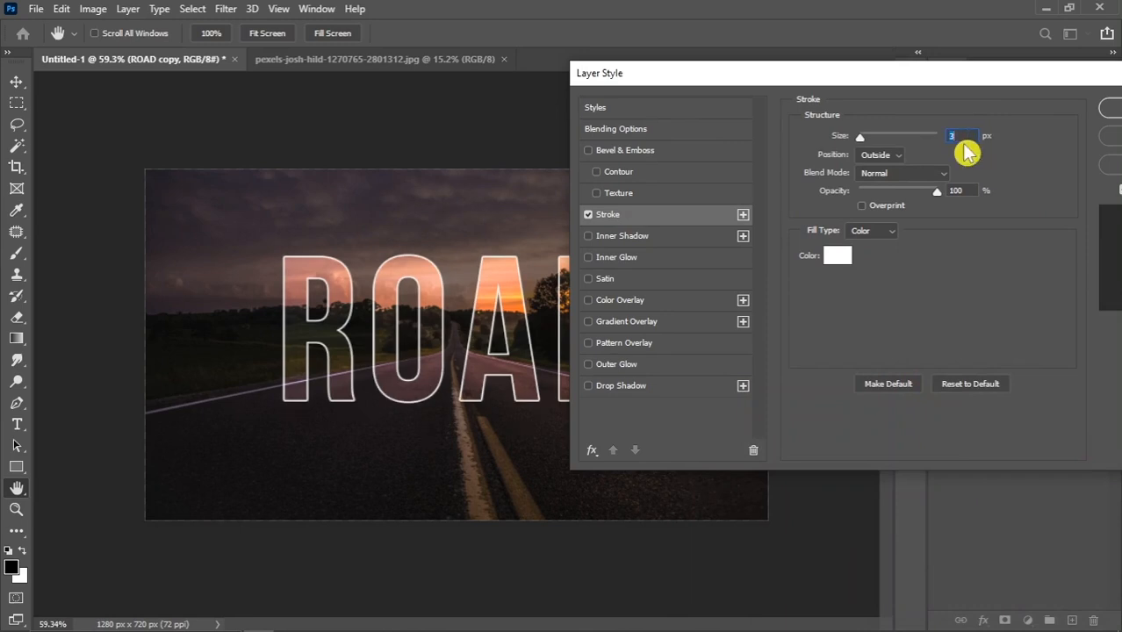
key("Down")
left_click(965, 134)
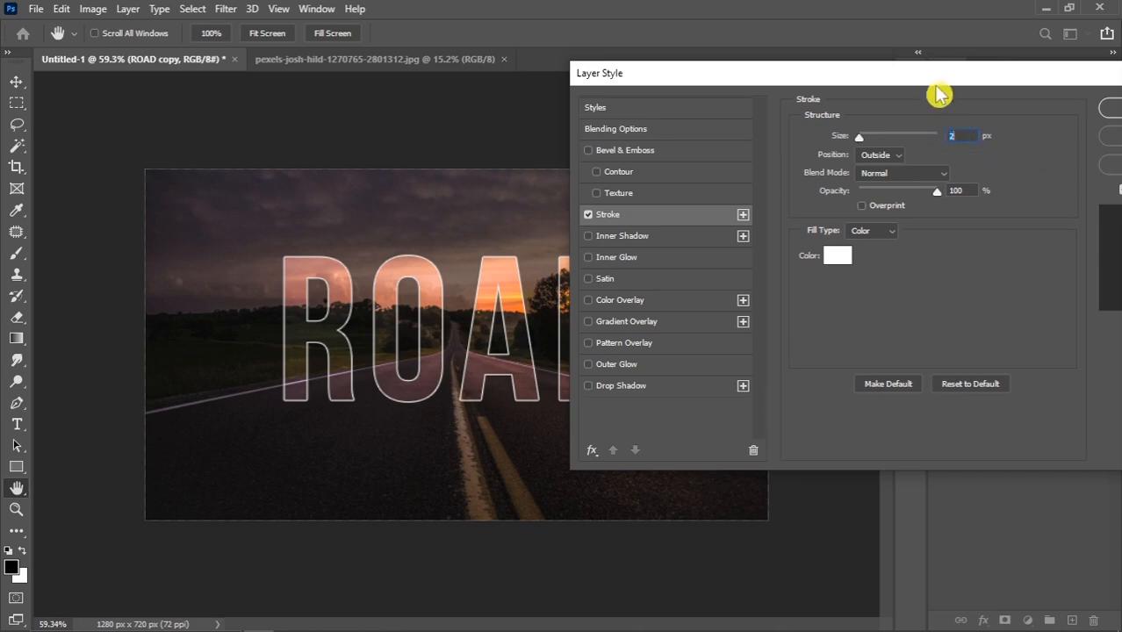
Add a white Outer Glow to the ROAD text with Overlay blending, 100% opacity, 4% spread and 158 px size.
mouse_move(922, 82)
left_mouse_down()
mouse_move(899, 58)
mouse_move(916, 63)
left_mouse_up()
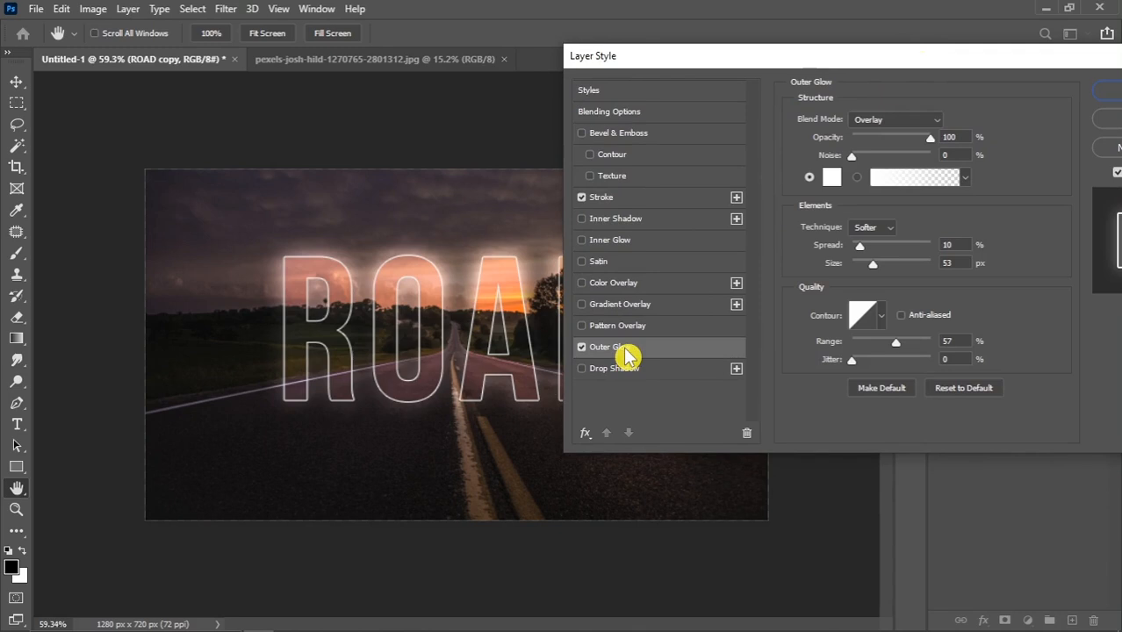
left_click(877, 120)
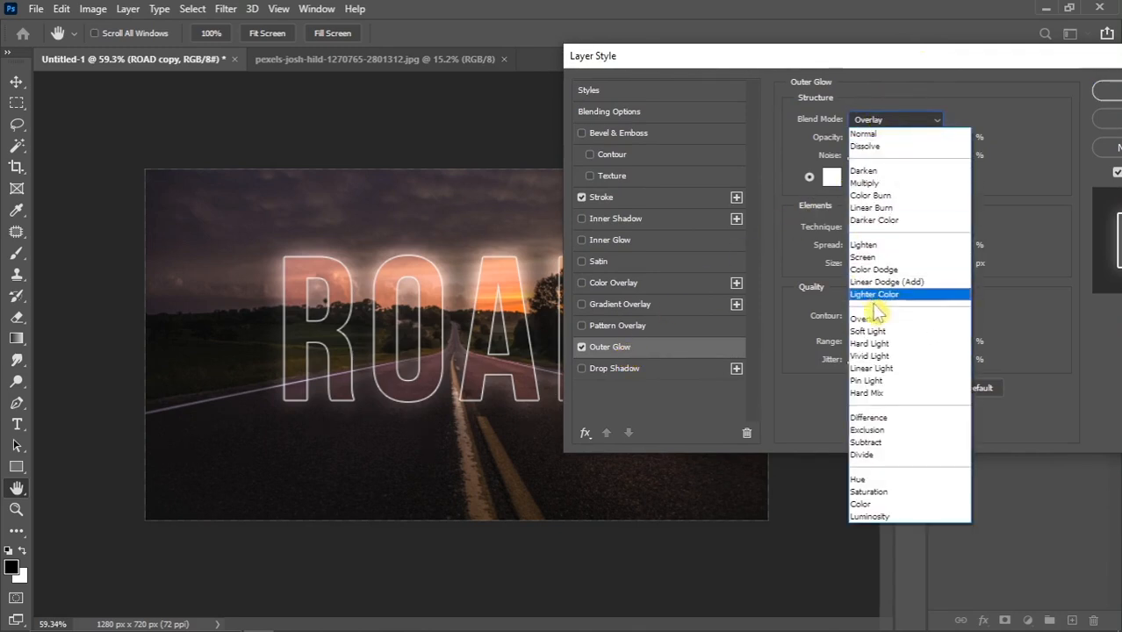
left_click(869, 317)
left_click(832, 178)
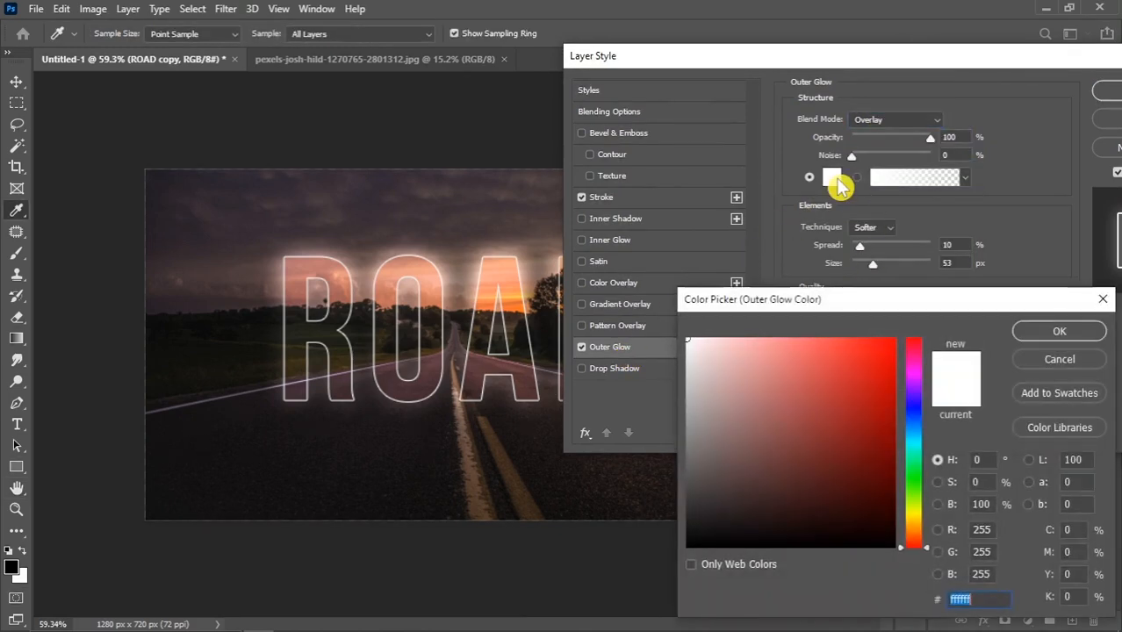
left_click(1017, 331)
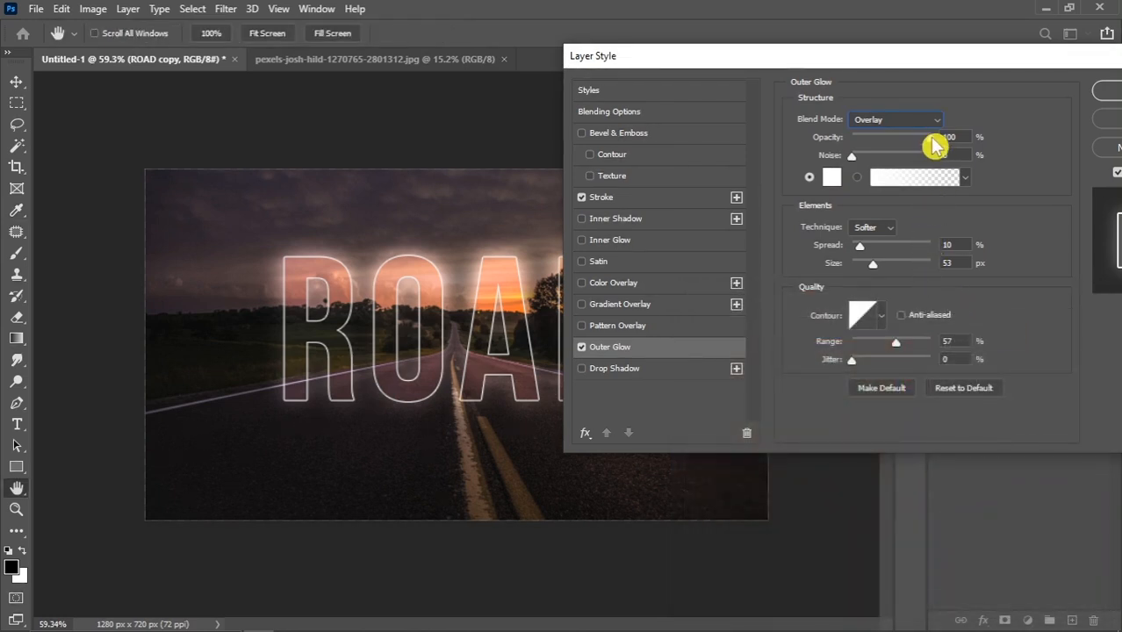
left_click_drag(924, 140, 964, 138)
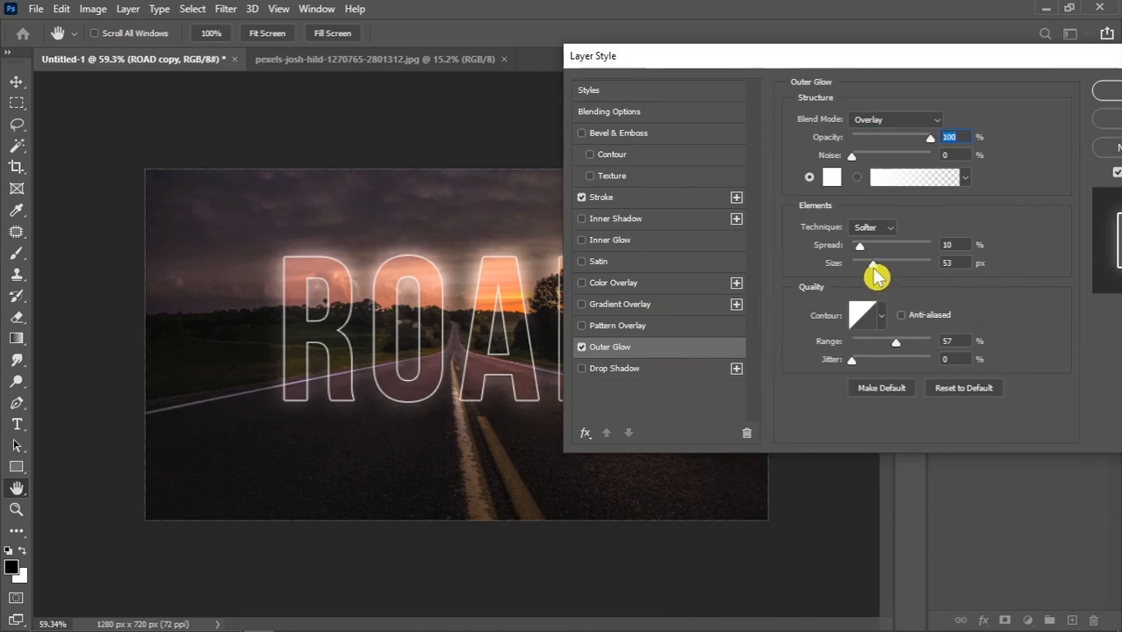
left_click_drag(878, 273, 908, 275)
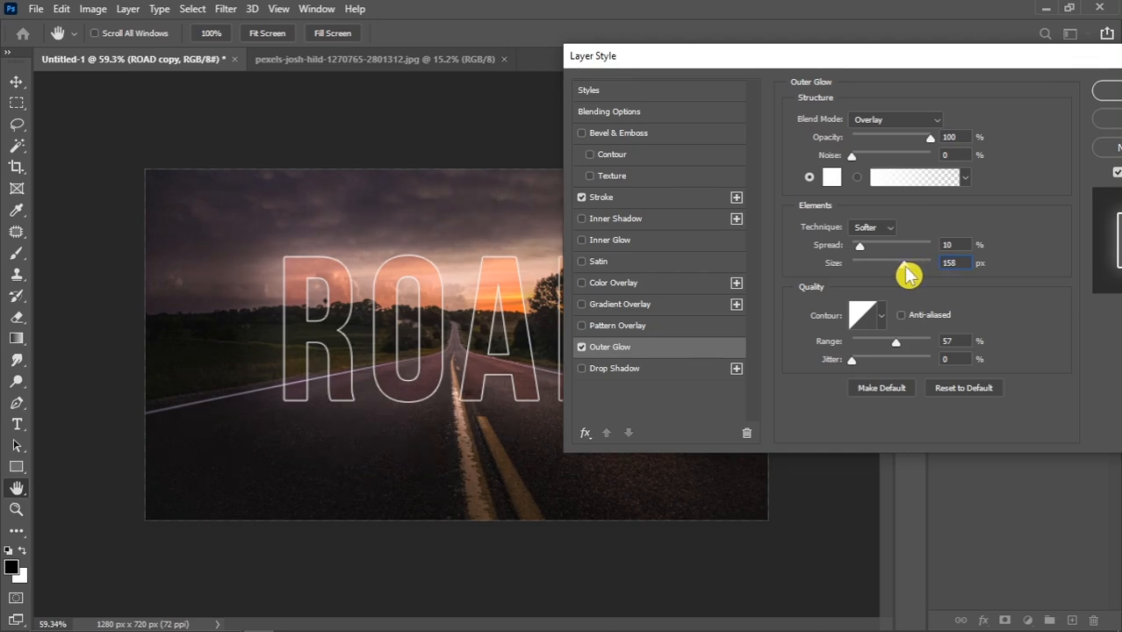
left_click_drag(860, 246, 843, 252)
key("Up")
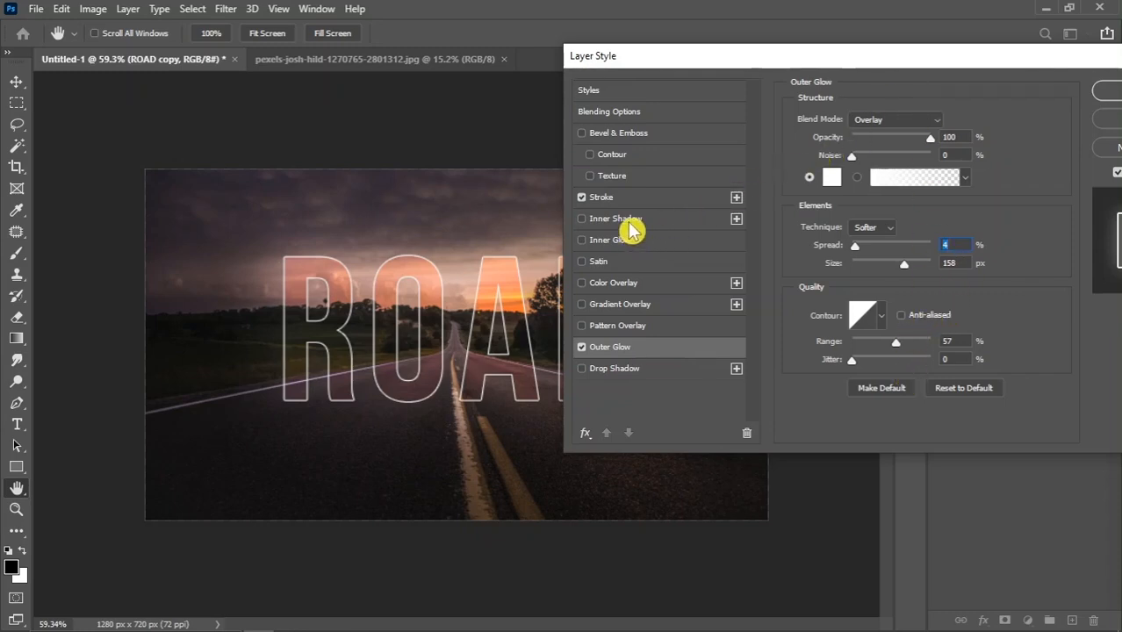
Add a white Inner Glow to the standing ROAD text with Overlay blending and 100% opacity.
left_click(630, 245)
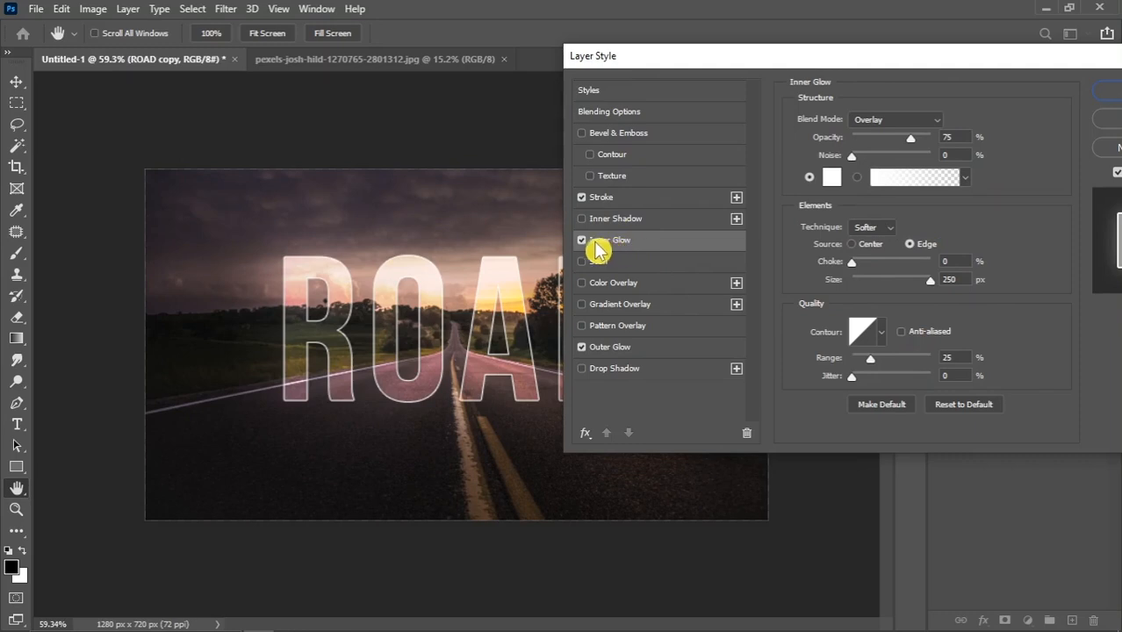
left_click_drag(903, 140, 874, 139)
left_click_drag(888, 281, 895, 281)
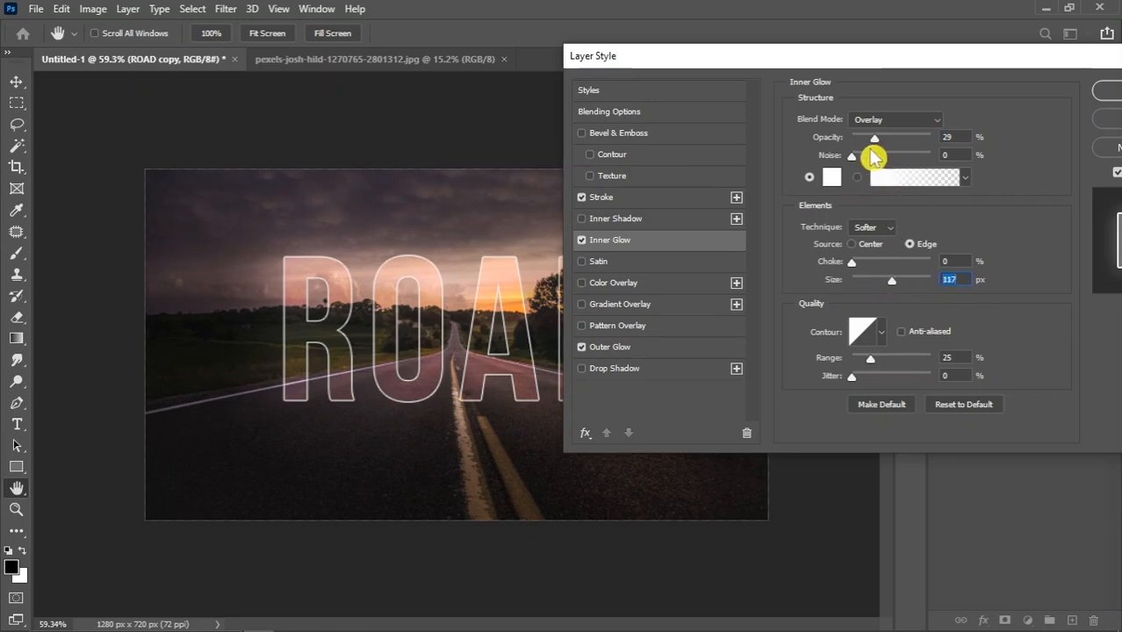
left_click(879, 140)
left_click(881, 121)
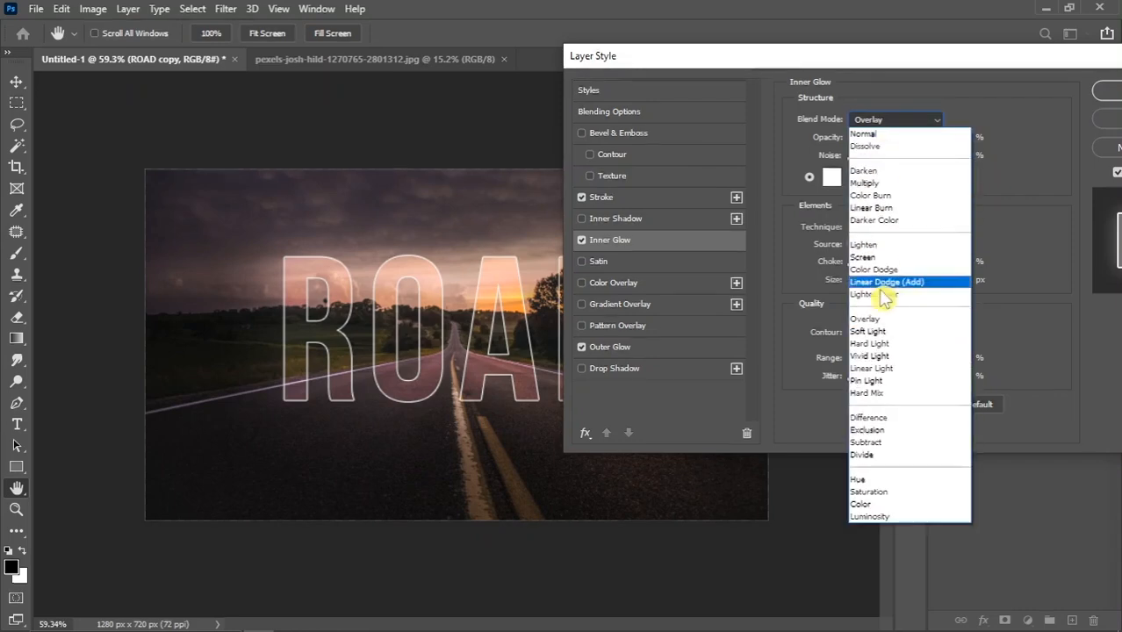
left_click(874, 322)
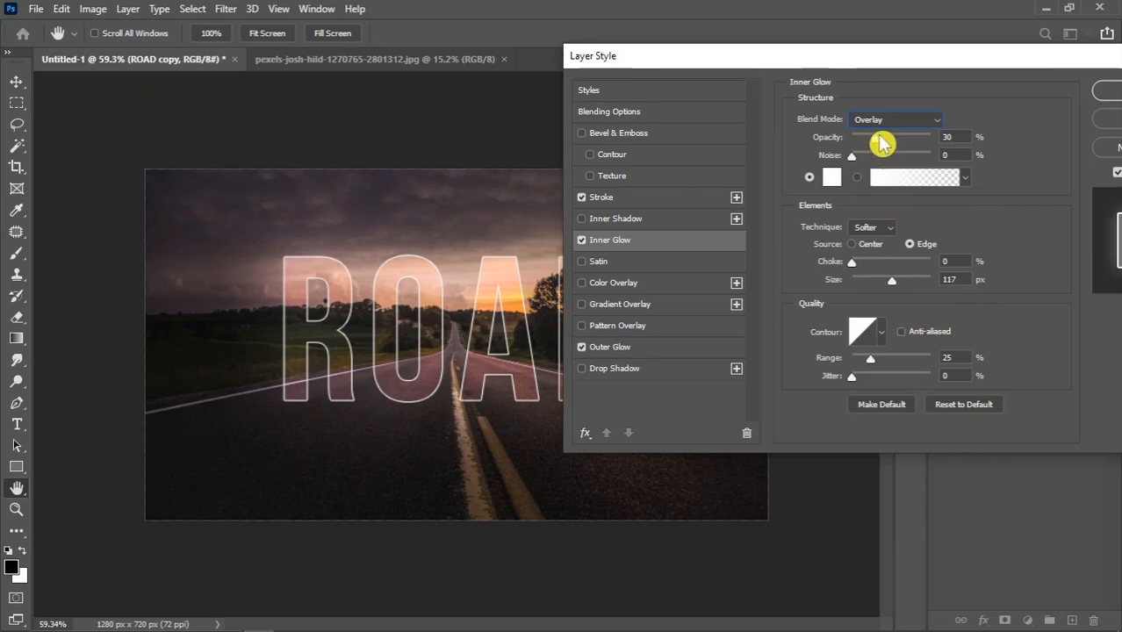
left_click_drag(880, 140, 1027, 153)
Set the Inner Glow's size to 250 px with 0% choke and apply the layer style.
left_click_drag(891, 285, 870, 293)
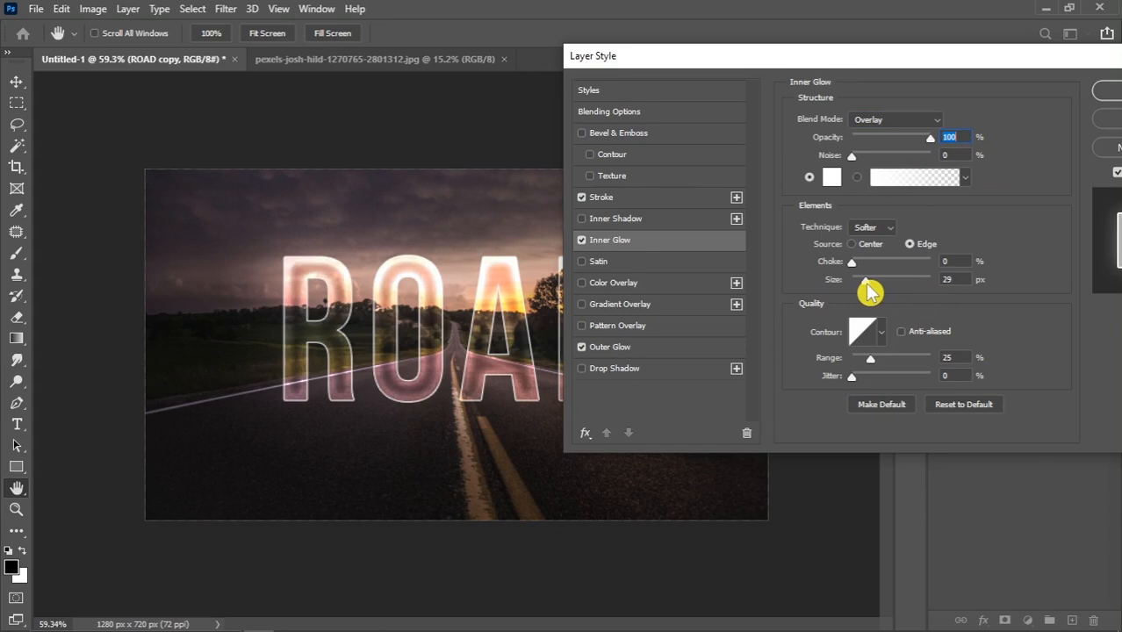
left_click(865, 282)
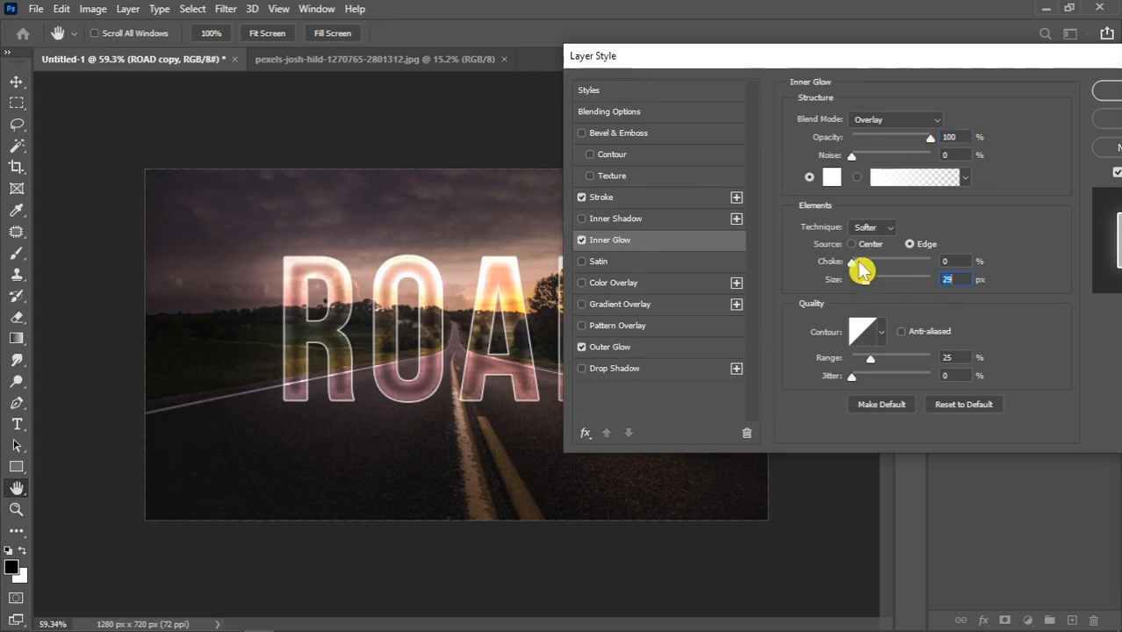
left_click_drag(861, 272, 810, 279)
left_click(957, 278)
key("shift+Up")
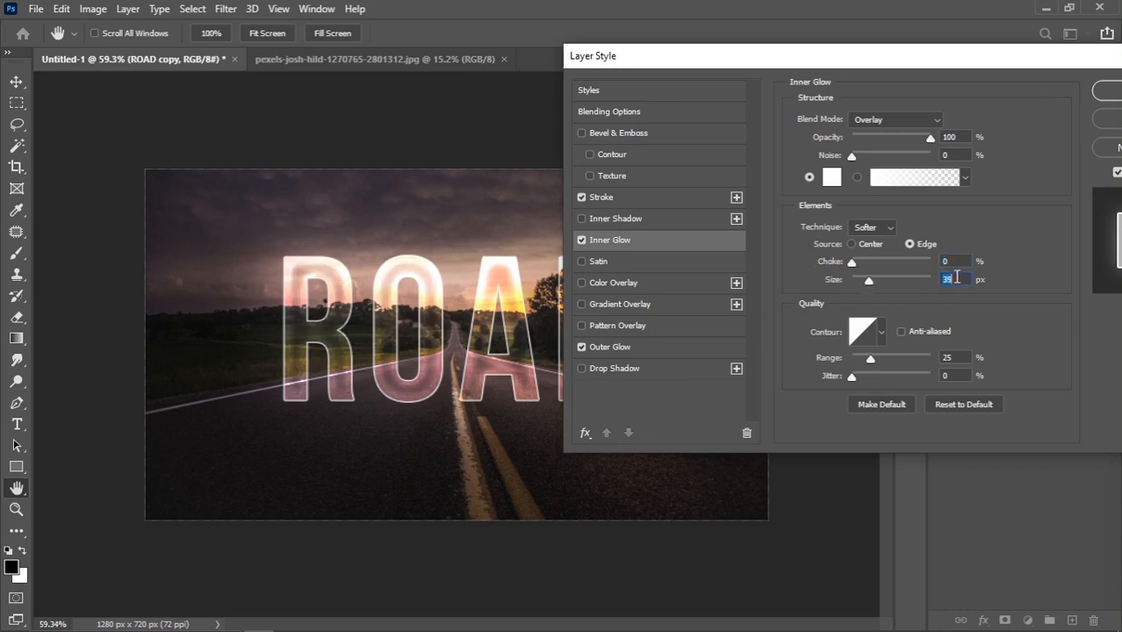
key("Up")
key("Up")
key("Up")
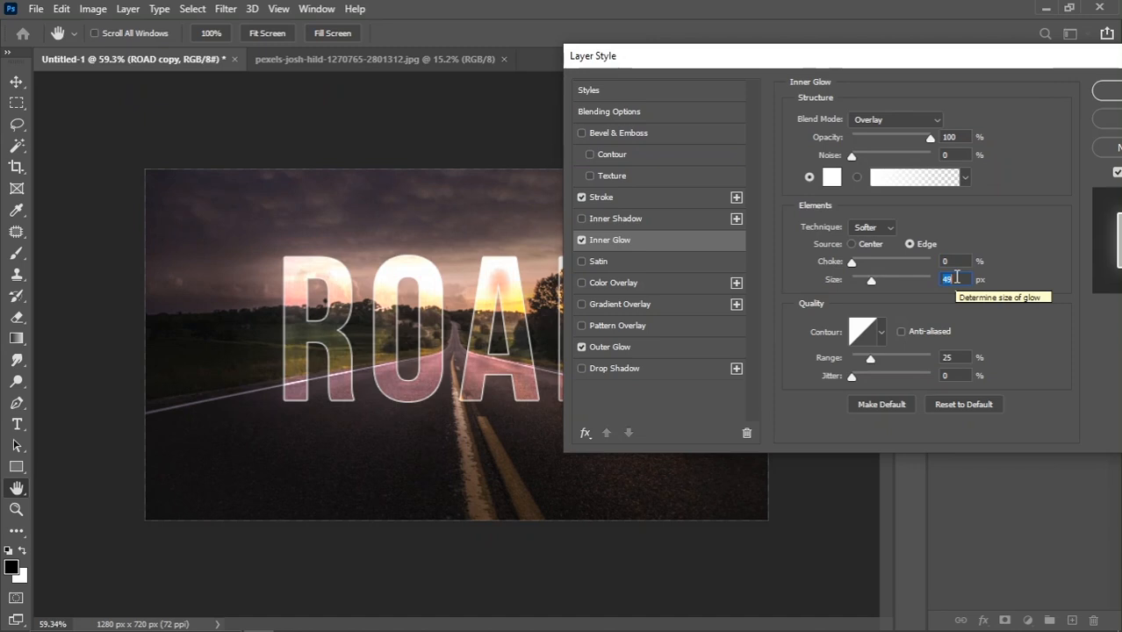
key("Up")
key("Up")
key("Up")
key("Up")
key("Up")
left_click_drag(875, 281, 940, 282)
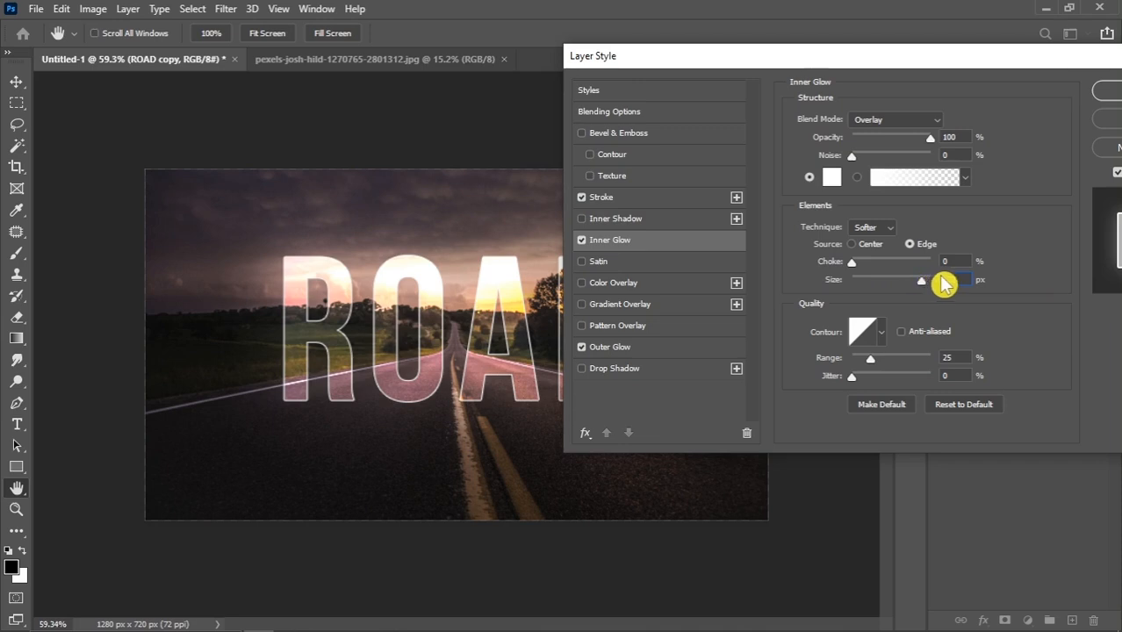
left_click_drag(951, 70, 909, 68)
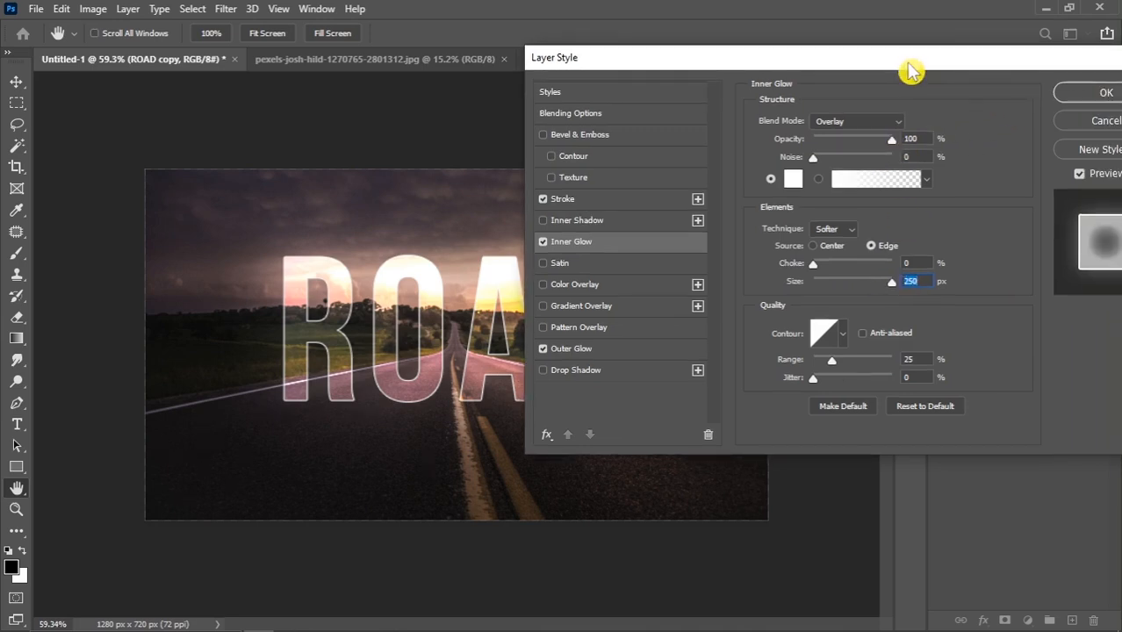
left_click(1081, 100)
Show the hidden perspective ROAD layer on the road and set its blend mode to Overlay.
key("v")
scroll(487, 325, "down", 2)
scroll(483, 320, "down", 1)
scroll(560, 341, "up", 3)
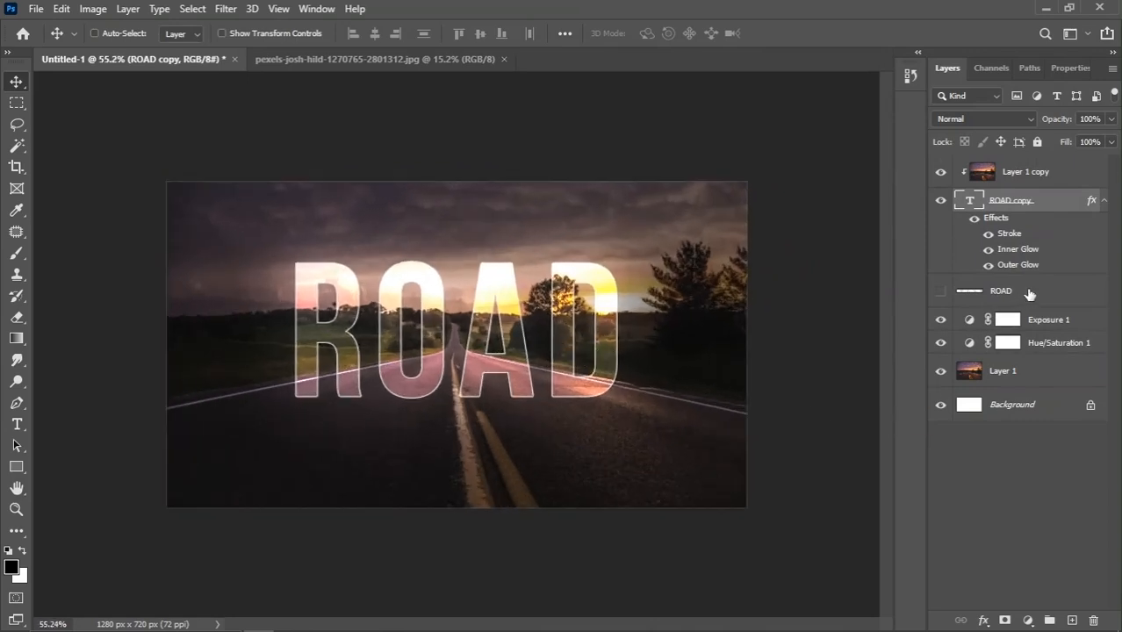
left_click(1029, 293)
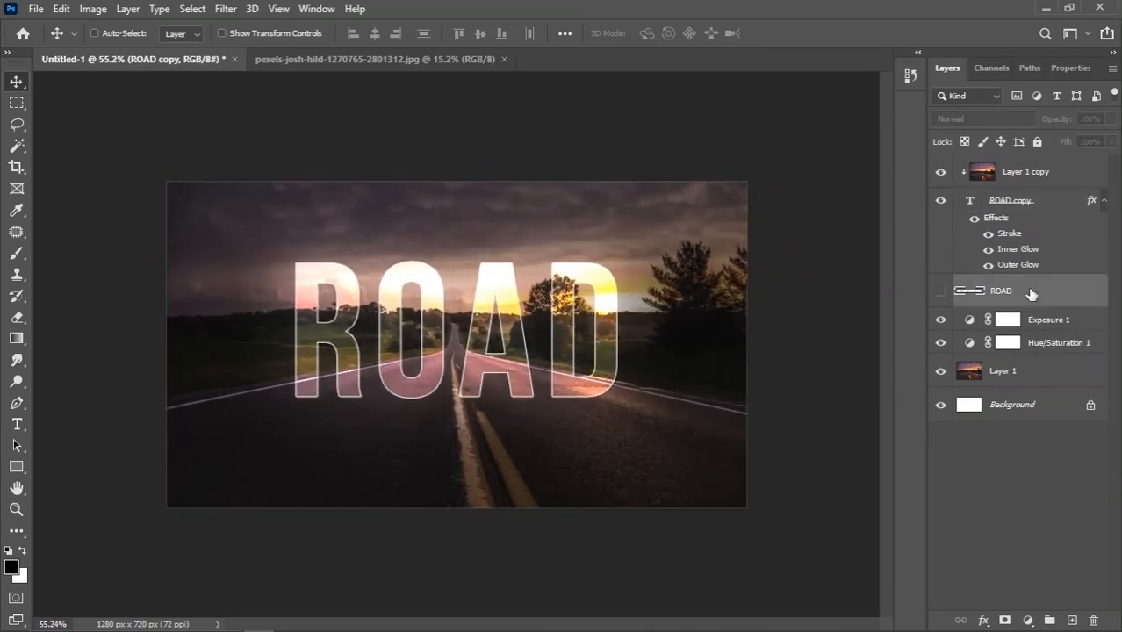
left_click(939, 294)
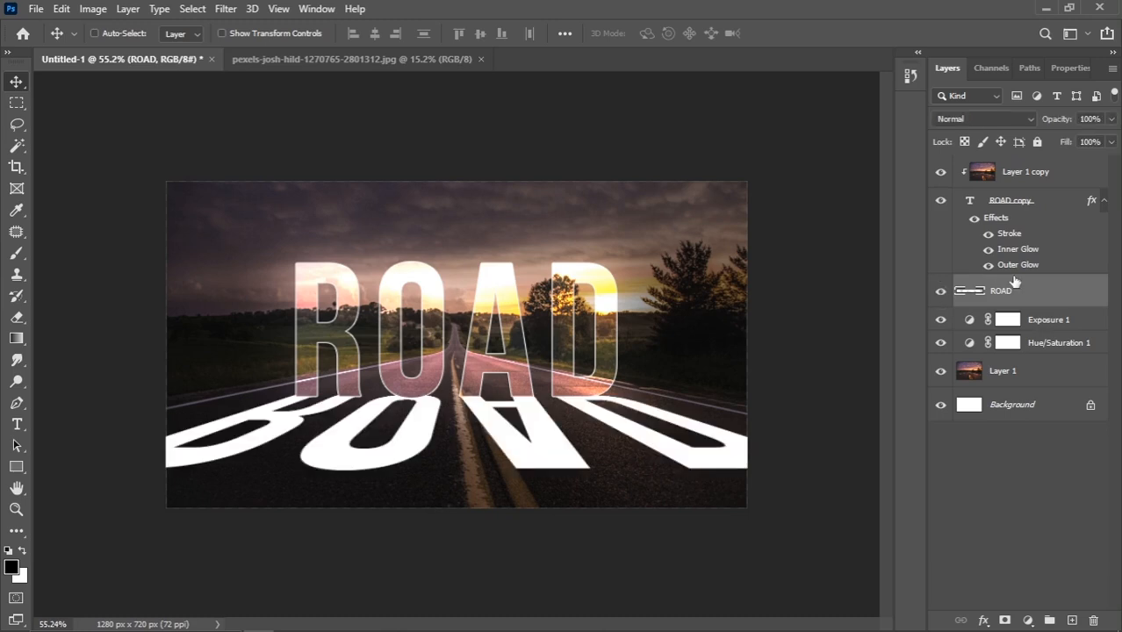
left_click(1004, 121)
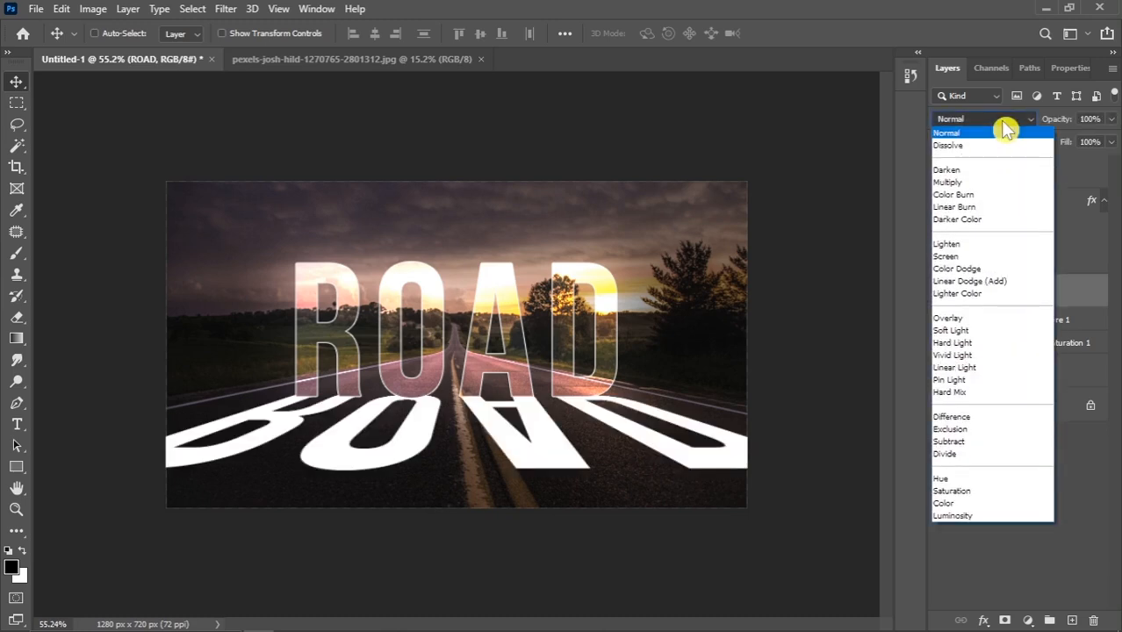
left_click(967, 321)
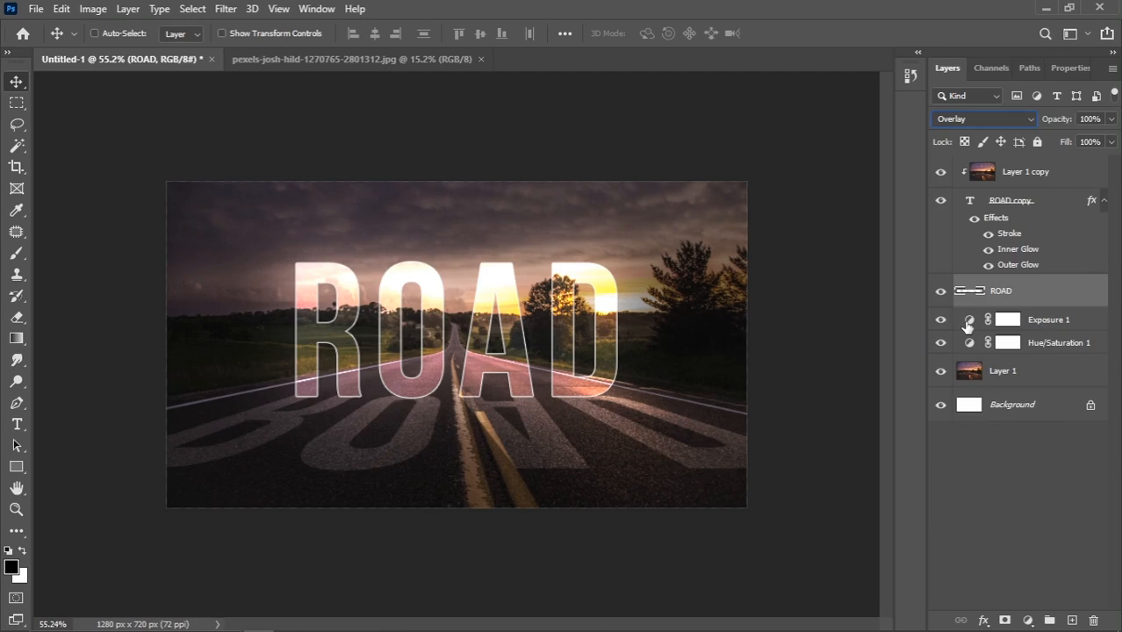
Duplicate the perspective ROAD layer and group both copies as Group 1 in Pass Through mode.
left_click_drag(1049, 287, 1070, 616)
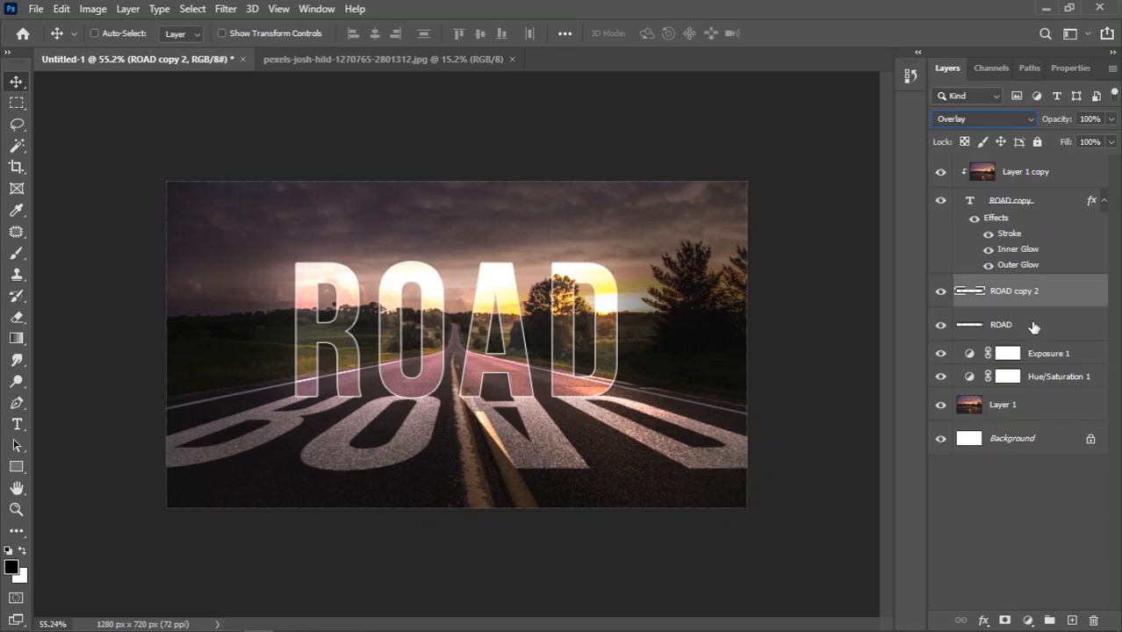
left_click(1034, 327)
left_click(1045, 298, "shift")
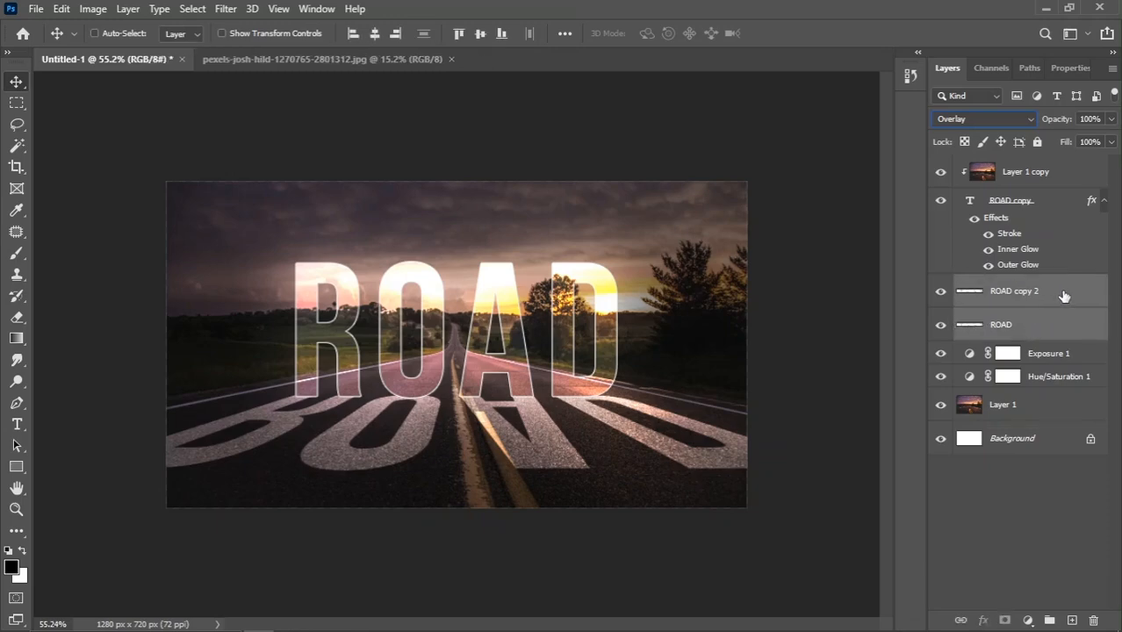
right_click(1063, 298)
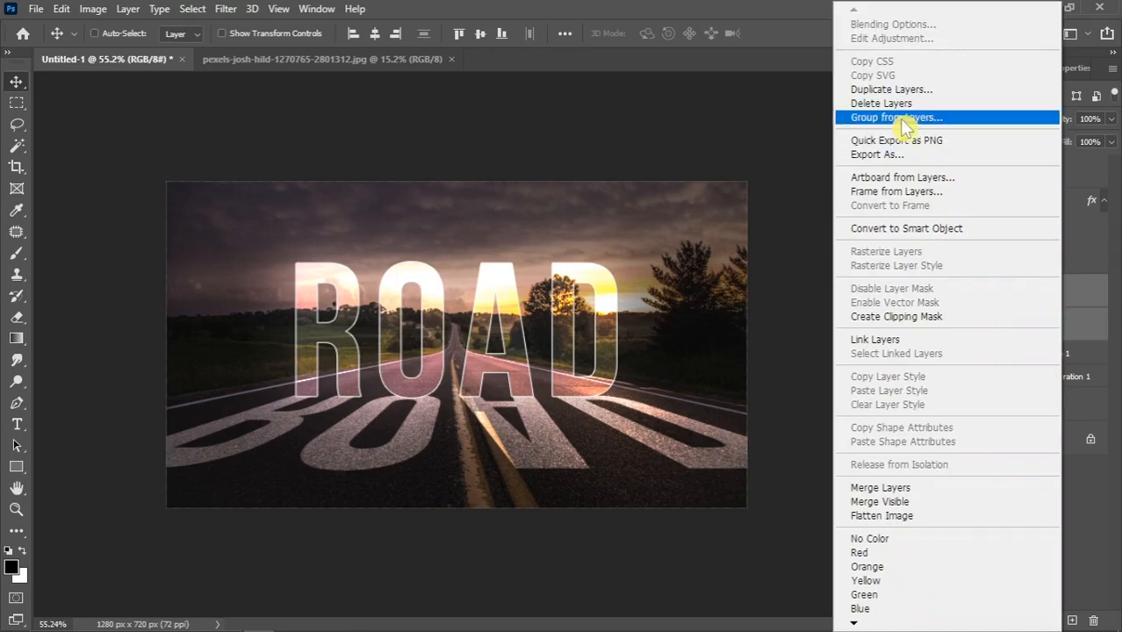
left_click(934, 116)
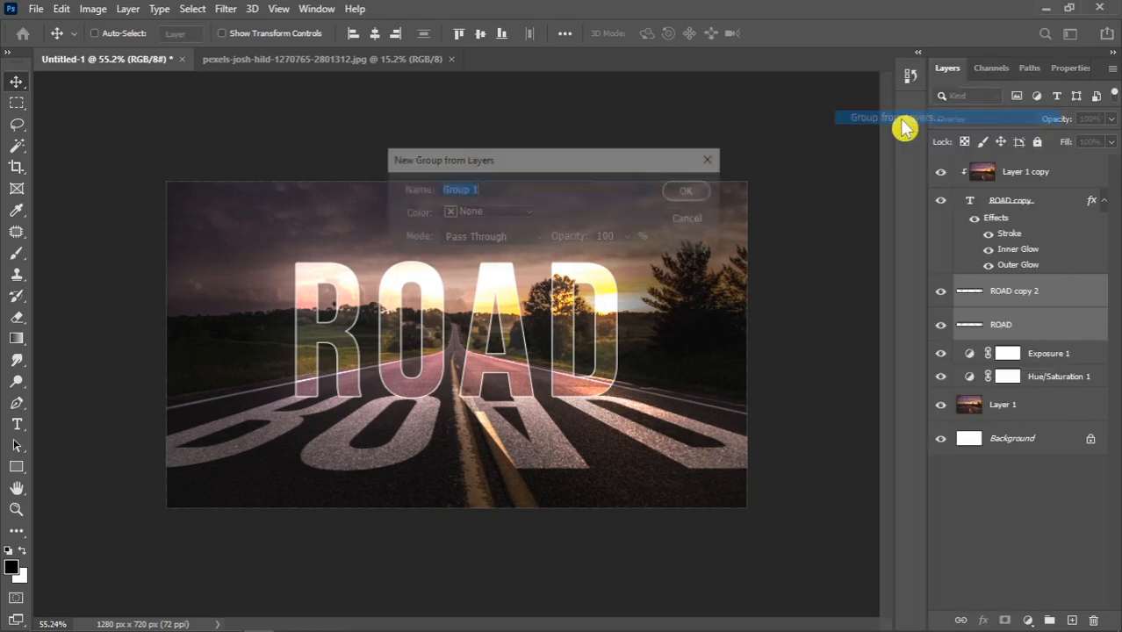
left_click(702, 195)
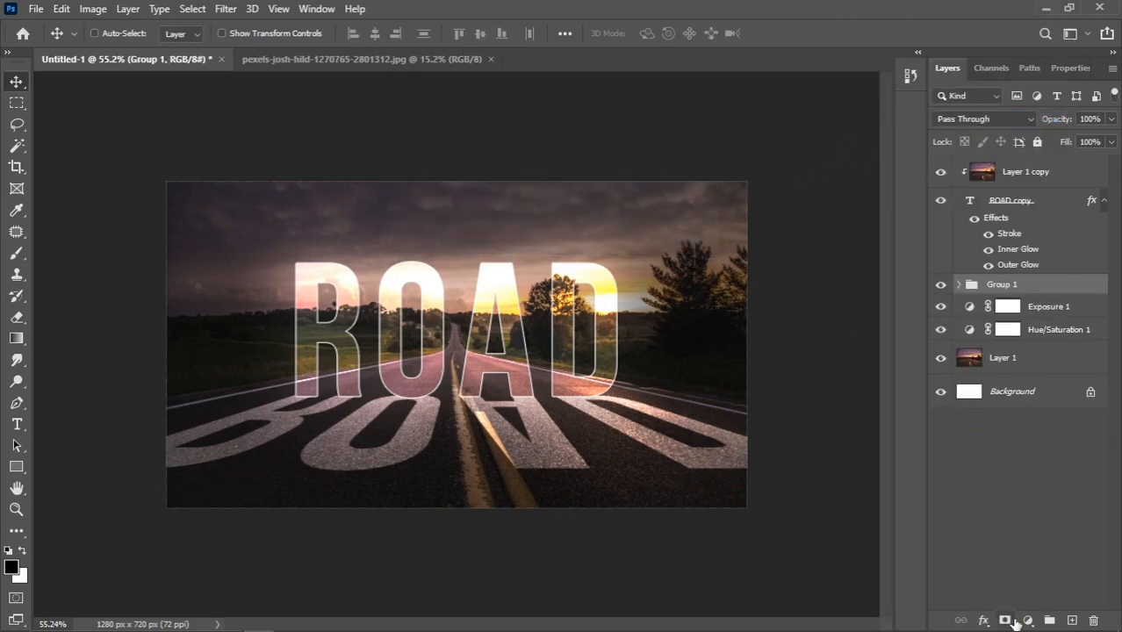
Add a layer mask to Group 1 and fade the road text's lower edge with a soft Eraser at 26% opacity and 15% flow.
left_click(1006, 620)
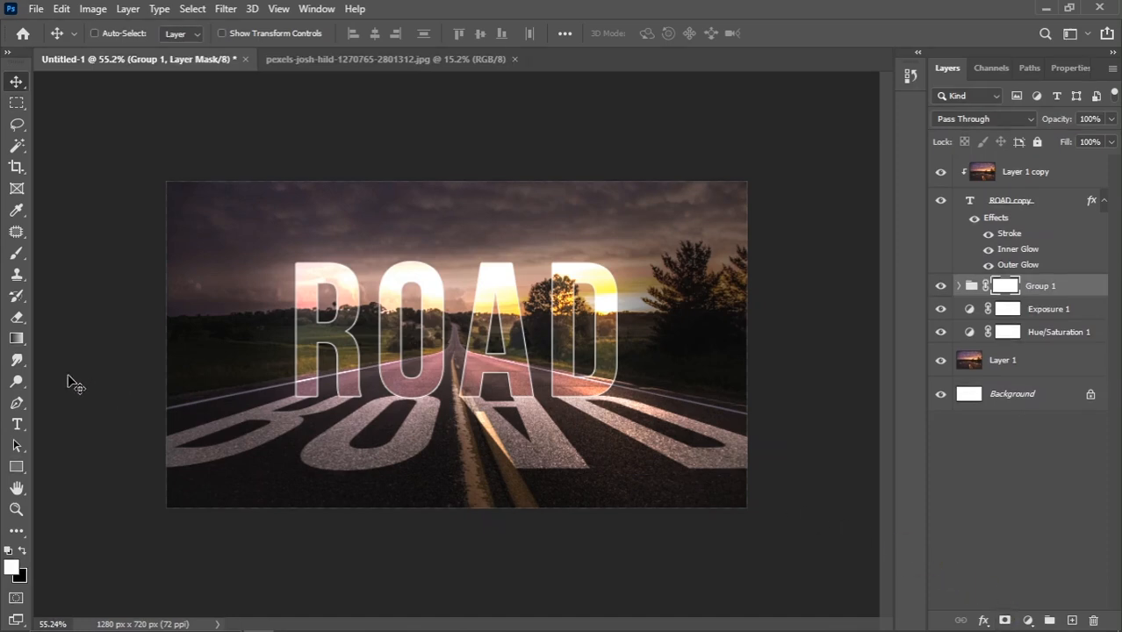
left_click(18, 324)
left_click(65, 319)
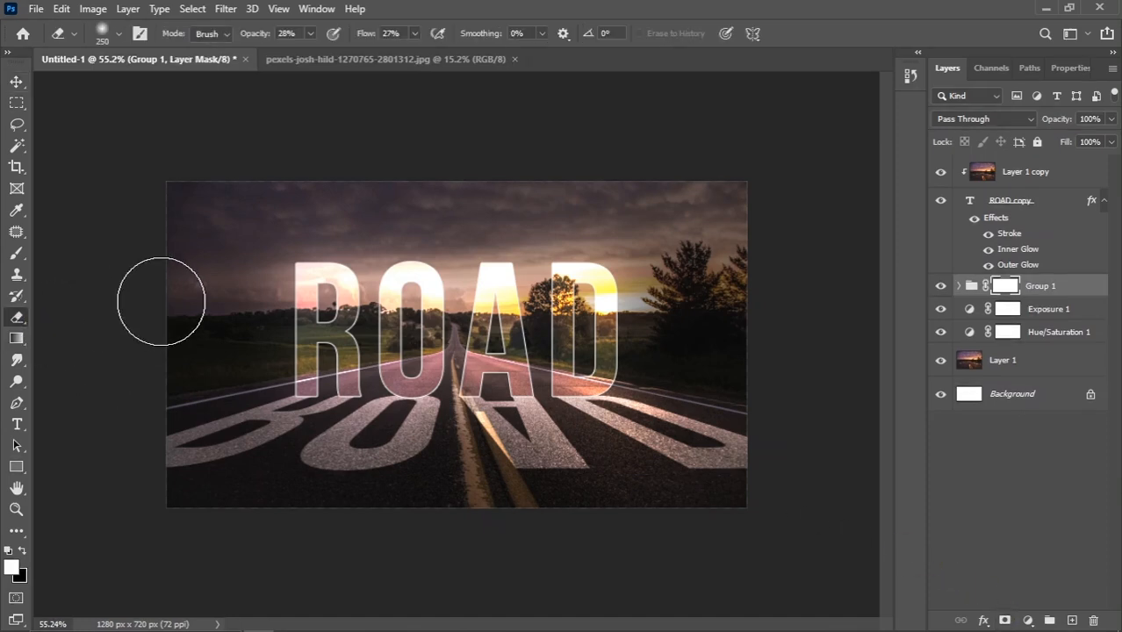
left_click(120, 35)
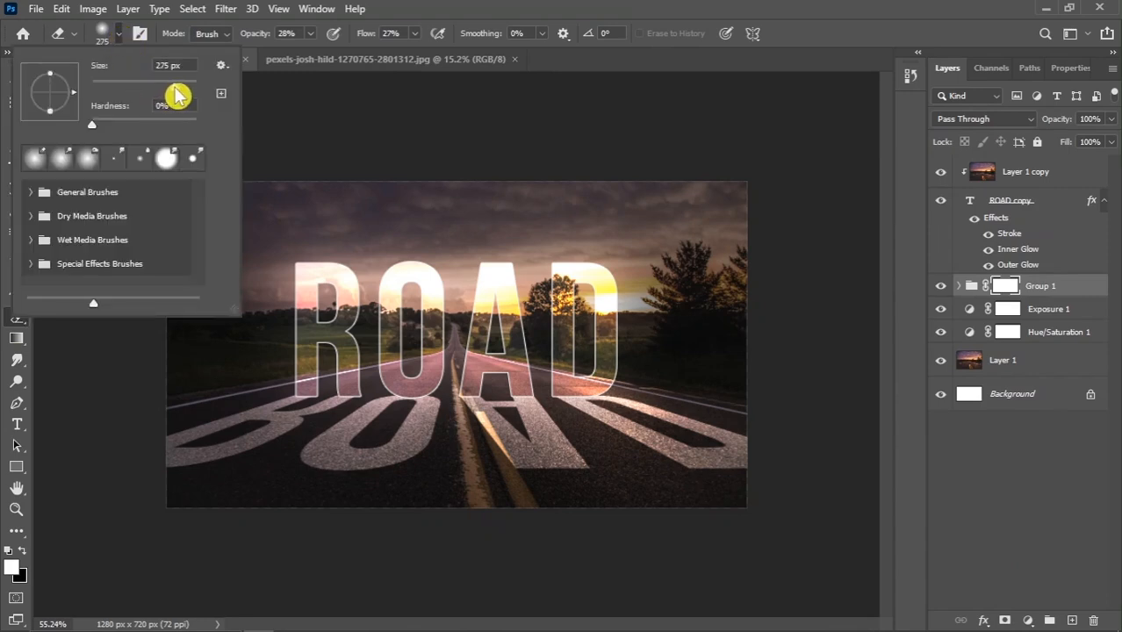
left_click_drag(178, 89, 181, 88)
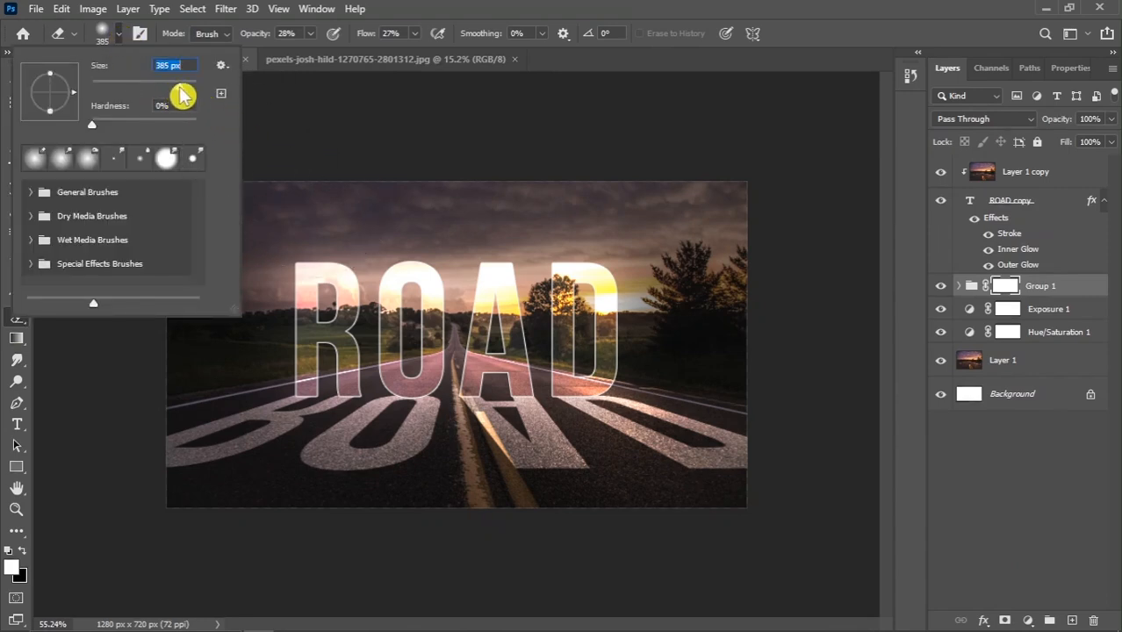
left_click(116, 37)
left_click_drag(257, 39, 255, 39)
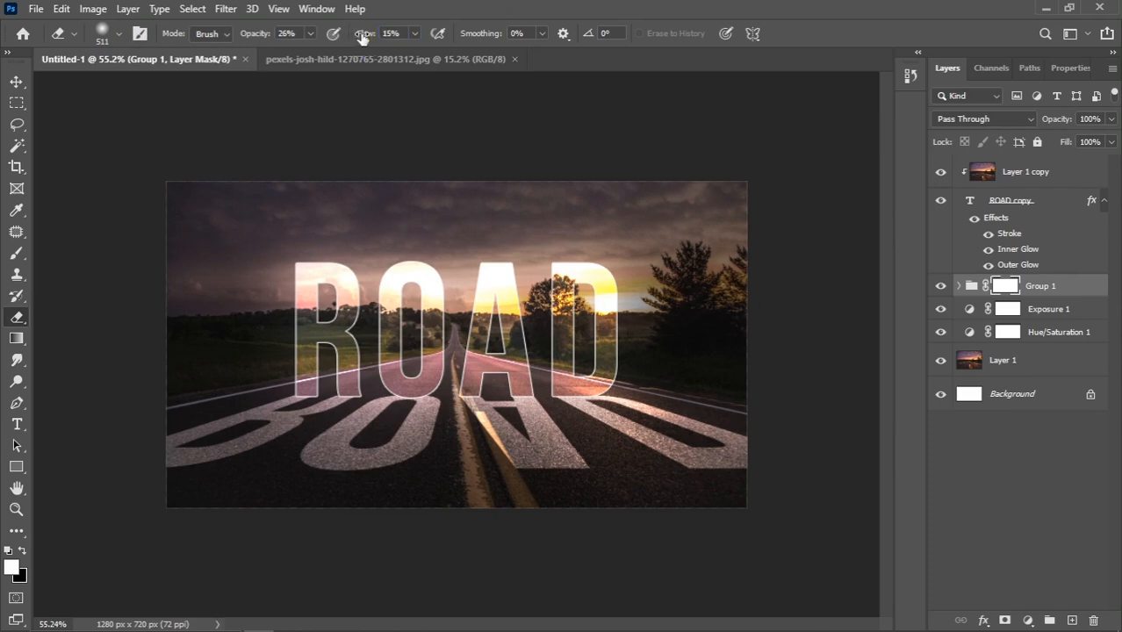
key("bracketleft")
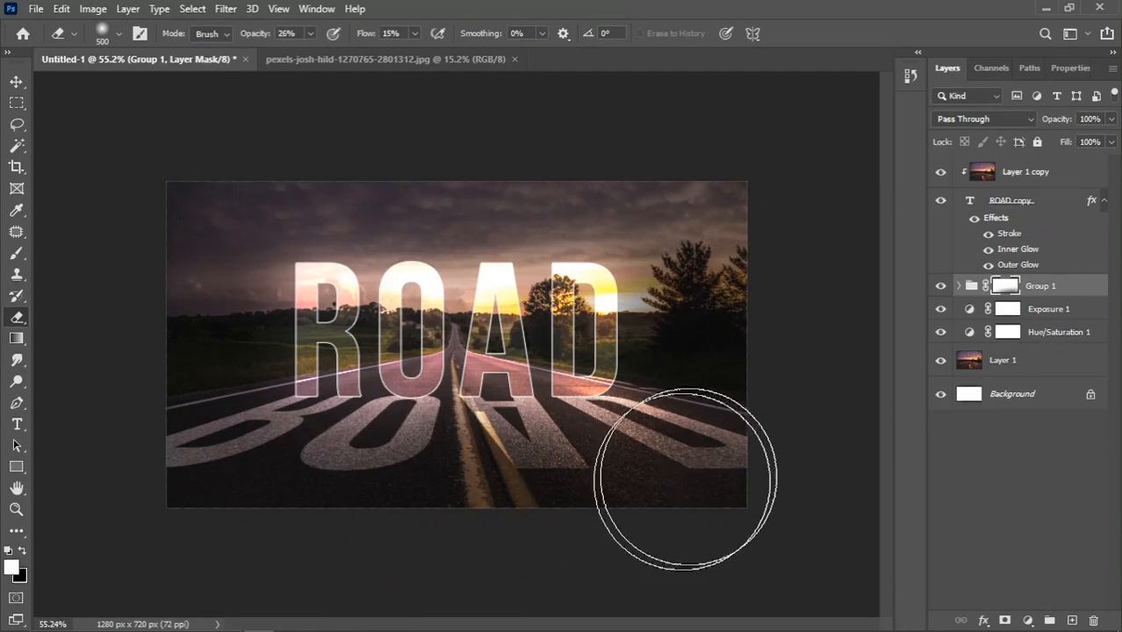
key("bracketleft")
key("bracketleft")
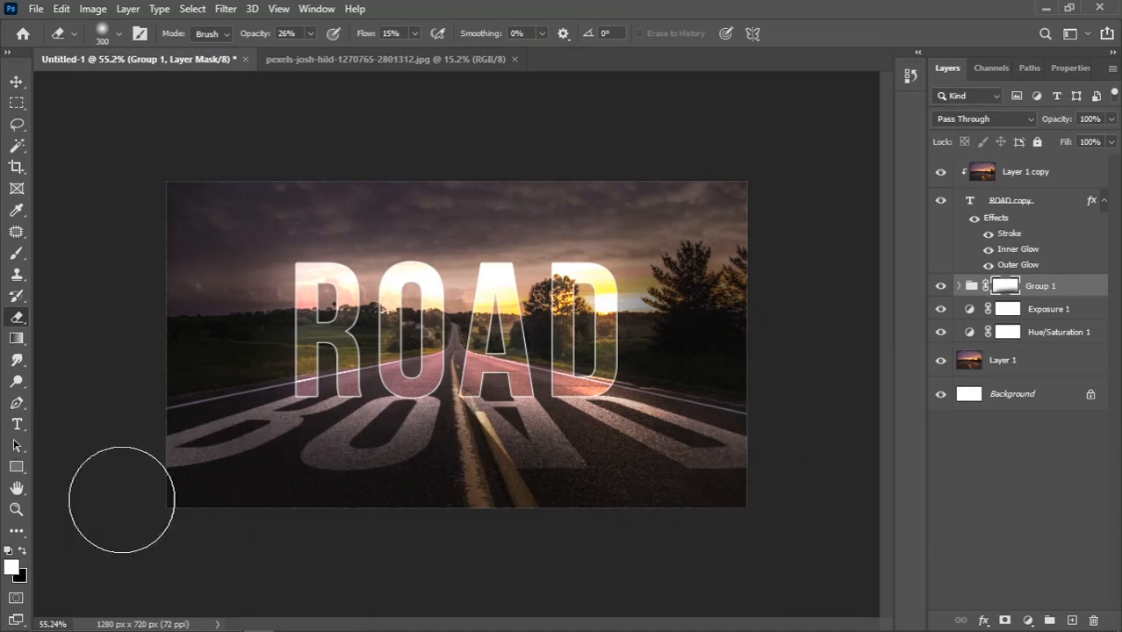
left_click(942, 288)
left_click(942, 288)
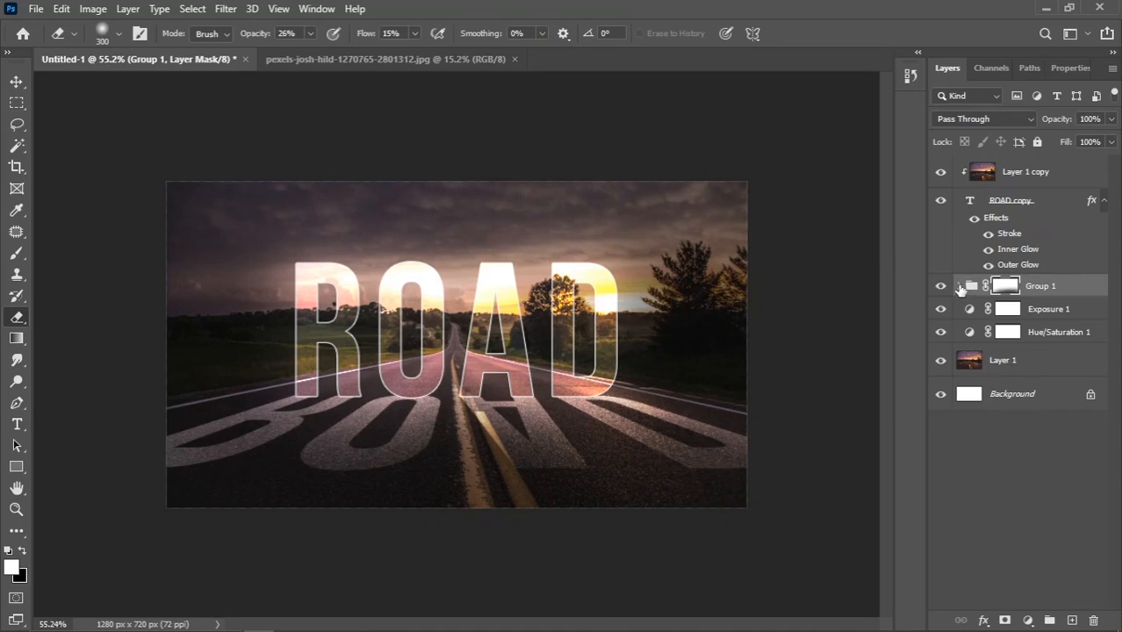
Convert Group 1 to a smart object and set its blend mode to Overlay.
left_click(960, 287)
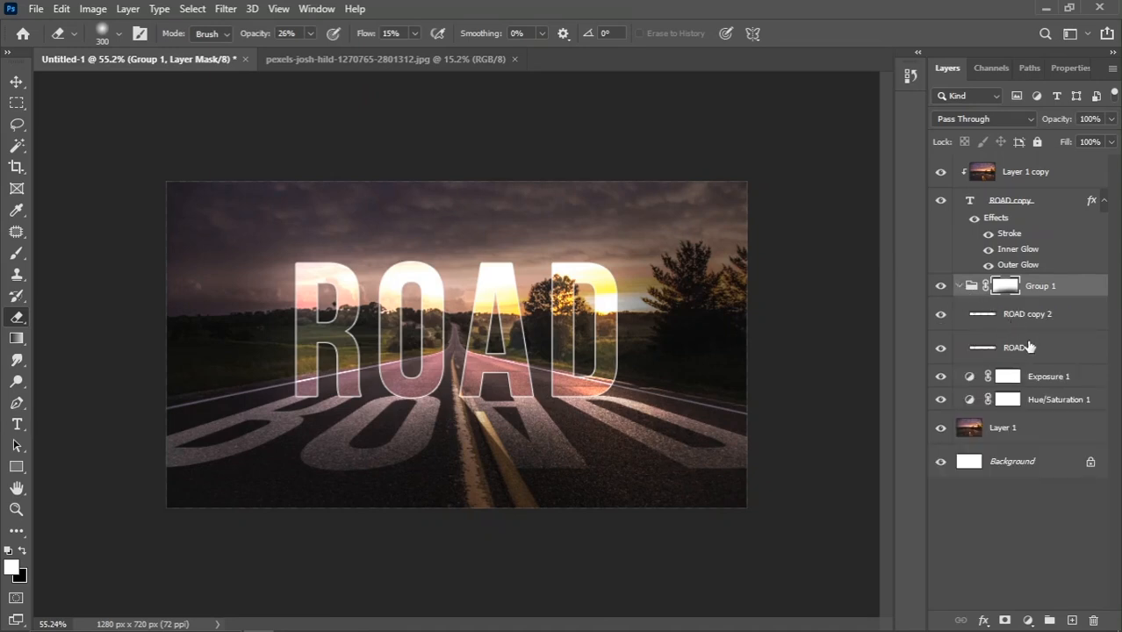
left_click(1025, 347)
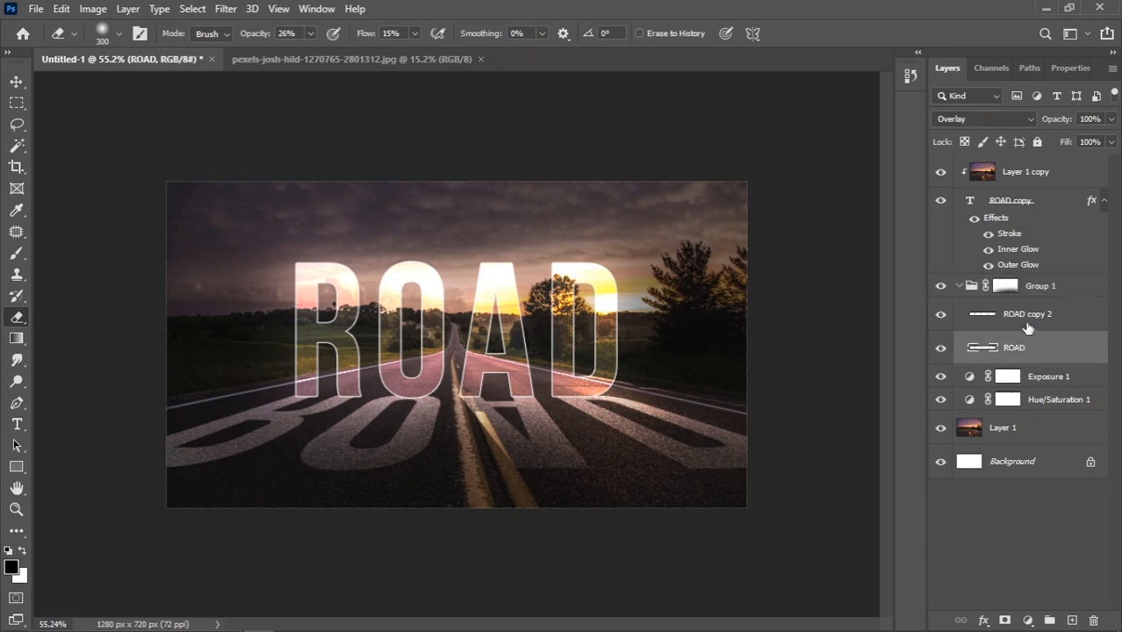
left_click(959, 286)
left_click(1057, 286)
right_click(1057, 286)
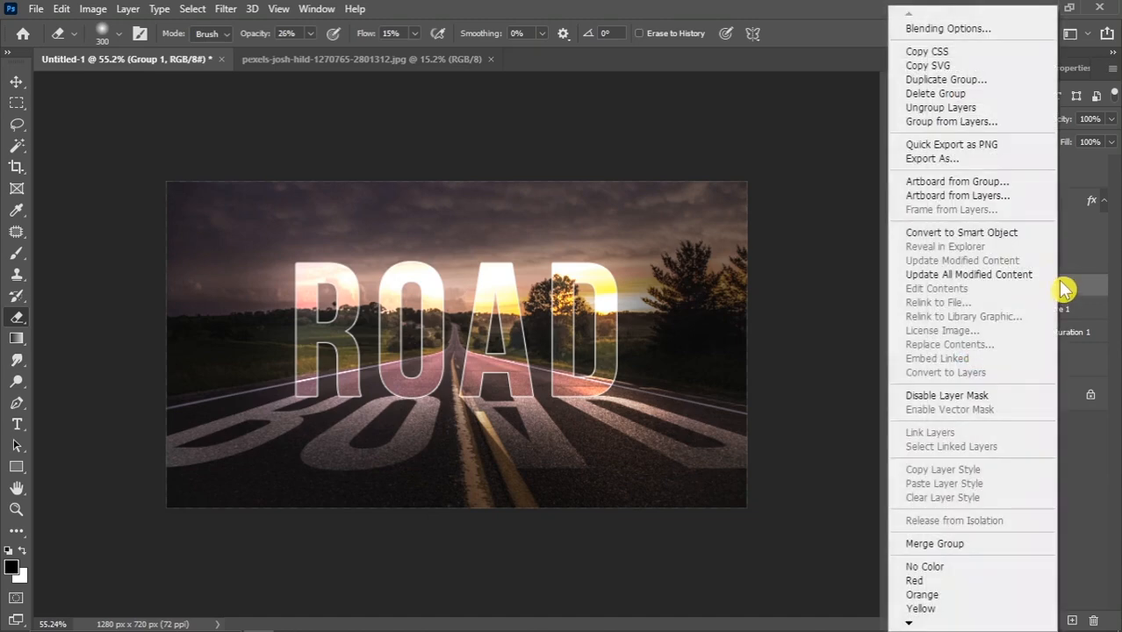
left_click(996, 233)
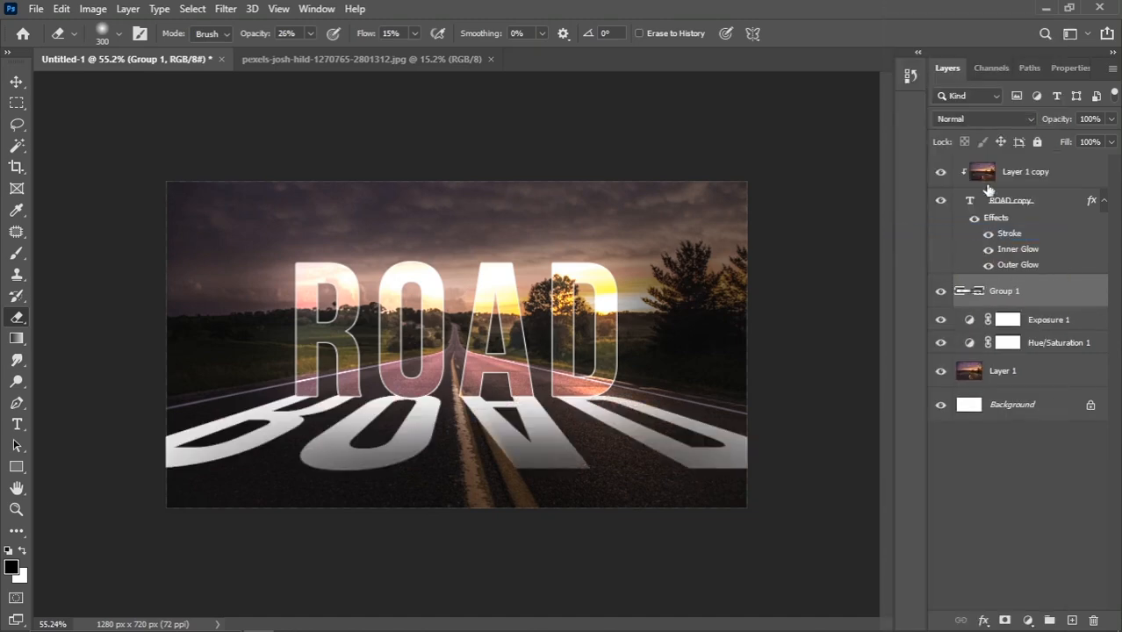
left_click(974, 120)
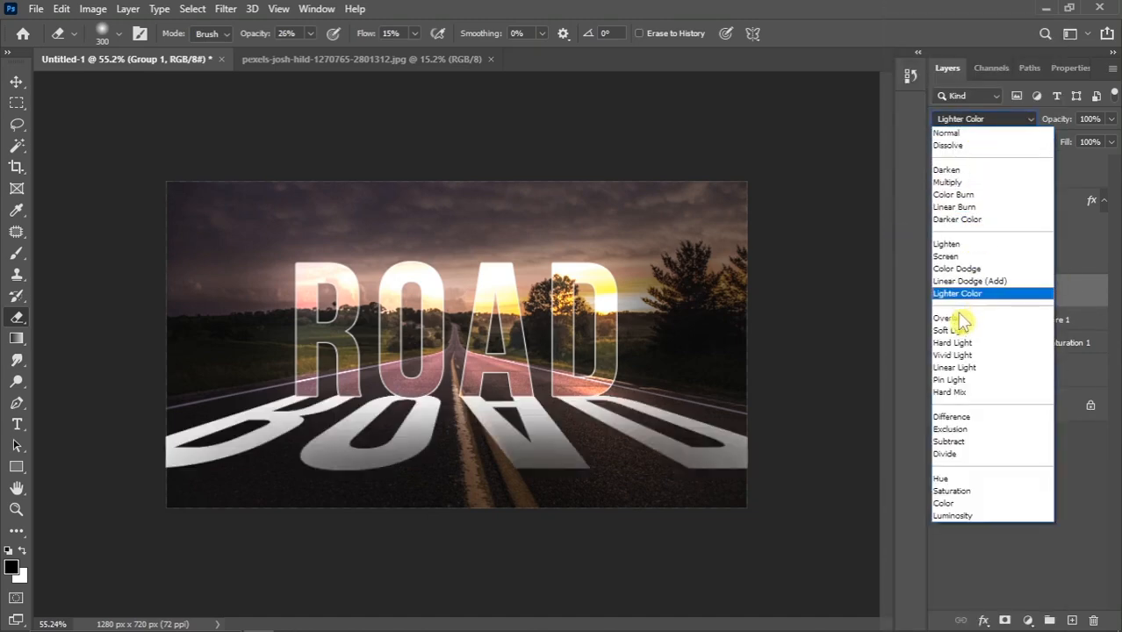
left_click(957, 321)
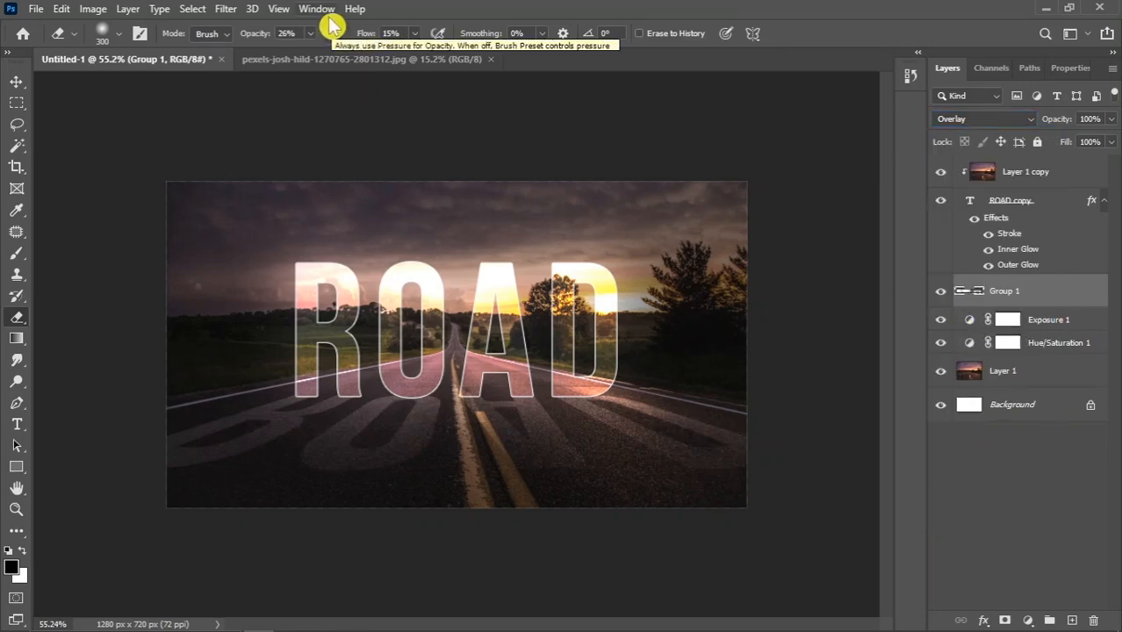
Apply a Gaussian Blur with a 2 pixel radius to the Group 1 smart object.
left_click(224, 10)
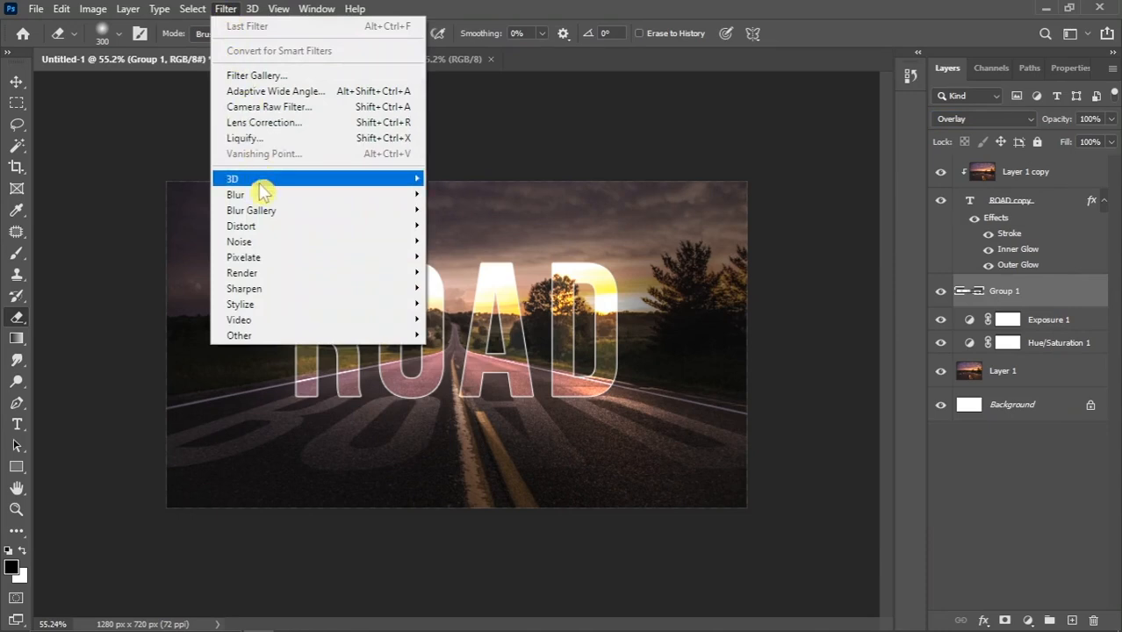
mouse_move(268, 195)
left_click(487, 256)
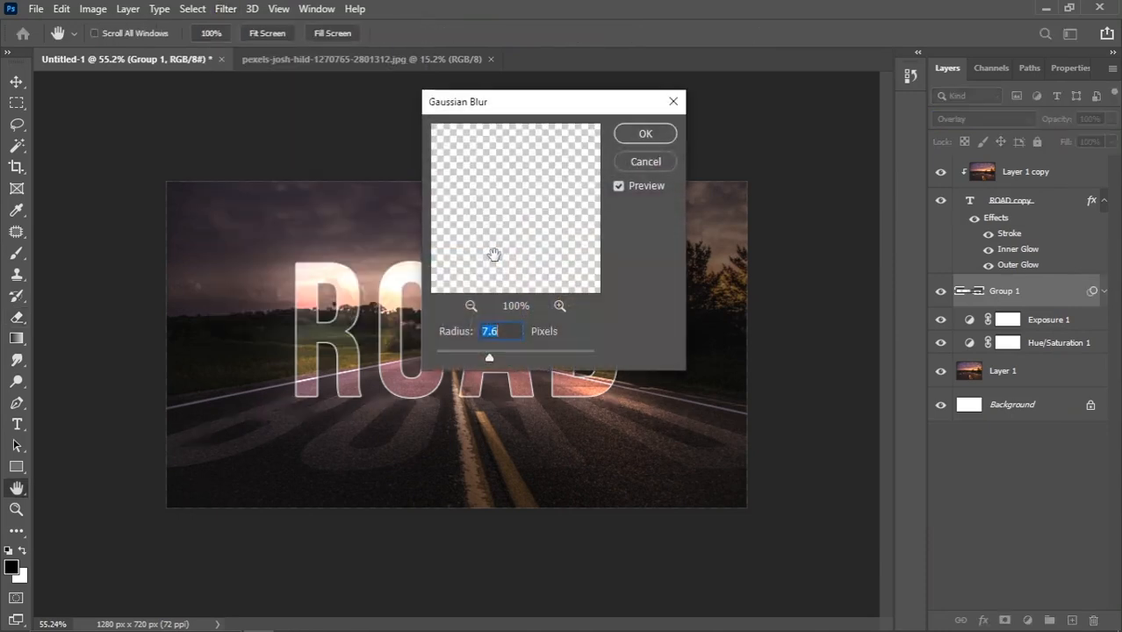
left_click_drag(450, 366, 402, 362)
left_click_drag(493, 113, 560, 98)
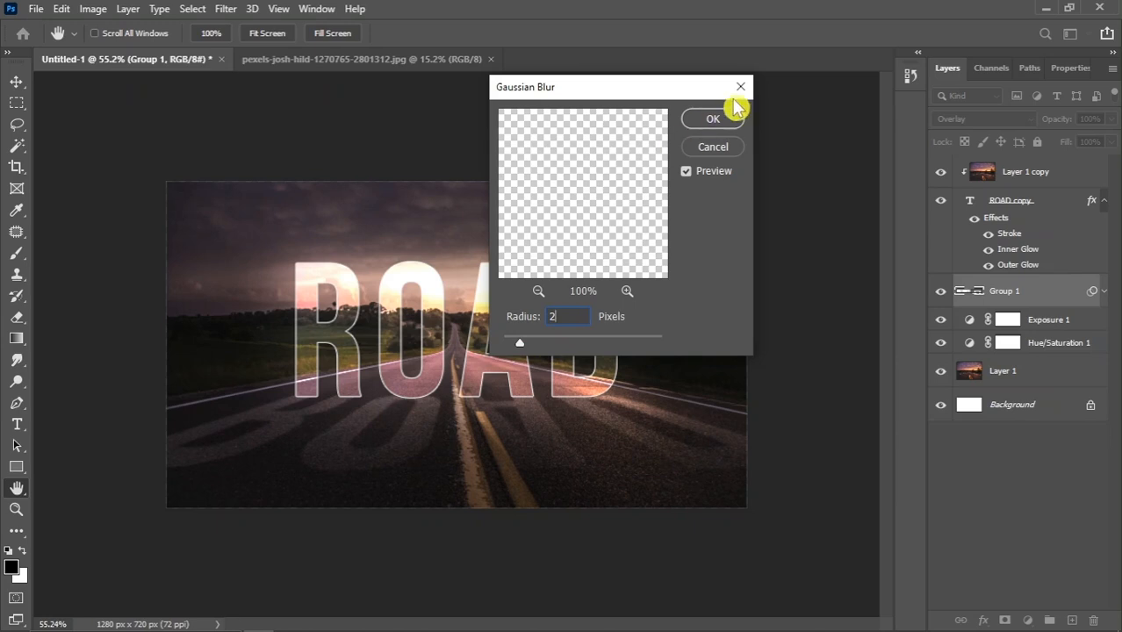
left_click(719, 118)
key("e")
Duplicate the blurred Group 1 smart object and group both copies as Group 2 in Pass Through mode.
left_click_drag(1040, 300, 1072, 620)
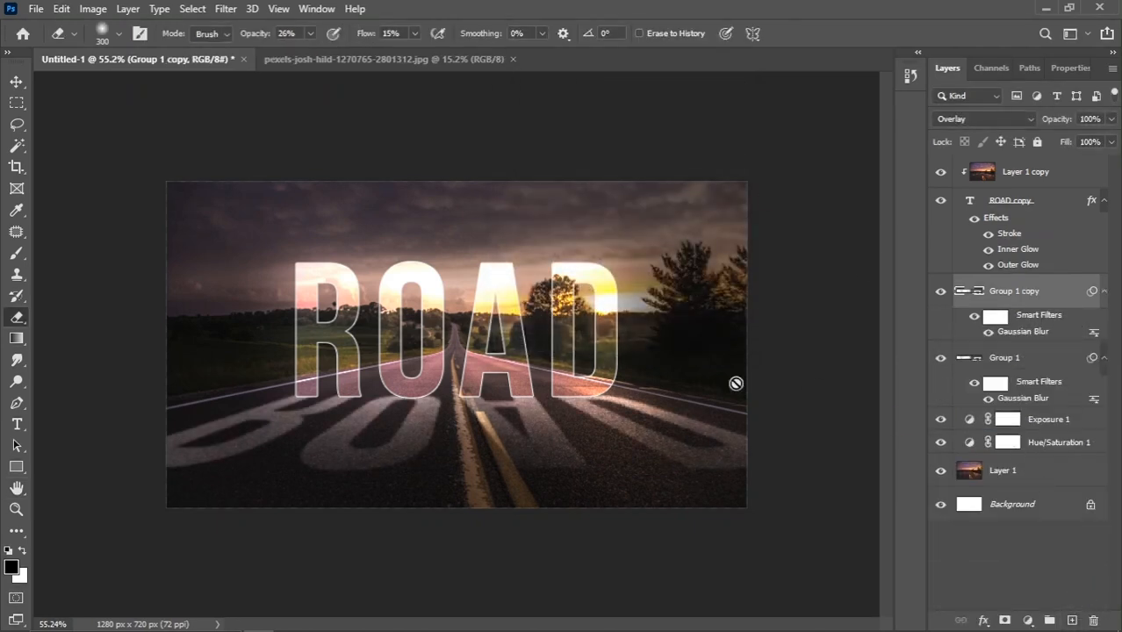
scroll(766, 381, "down", 2)
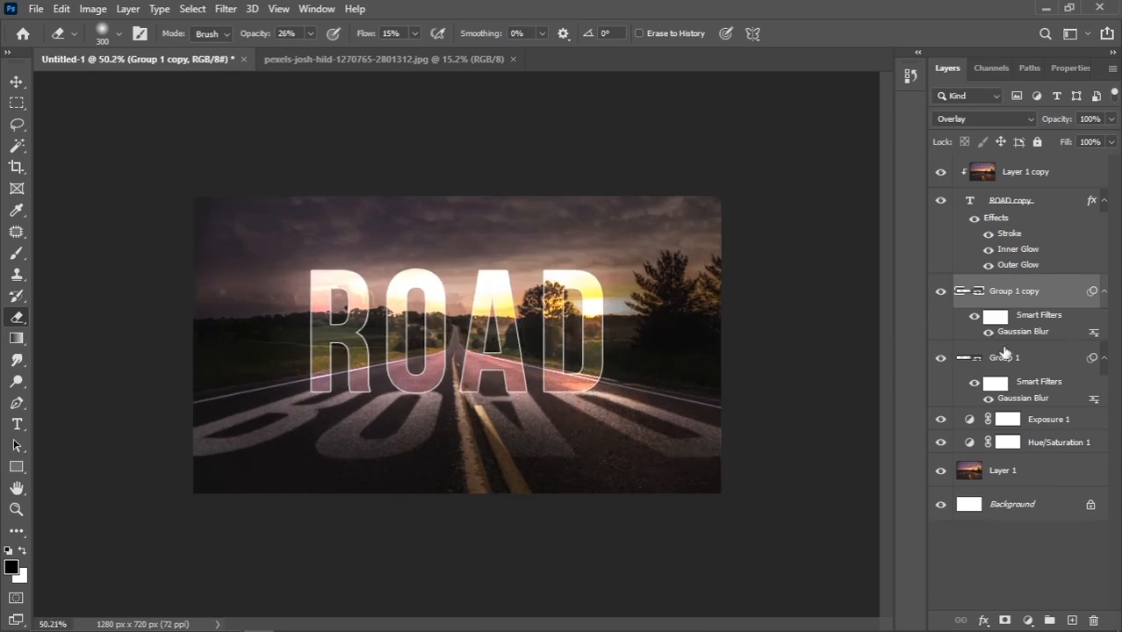
left_click(1033, 358, "shift")
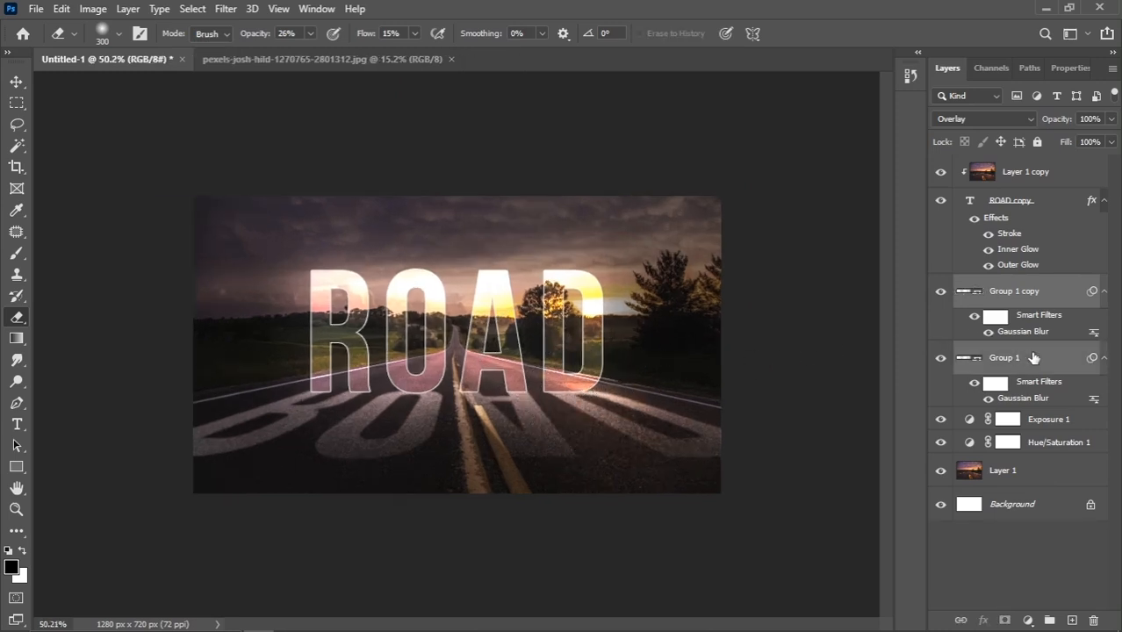
right_click(1038, 358)
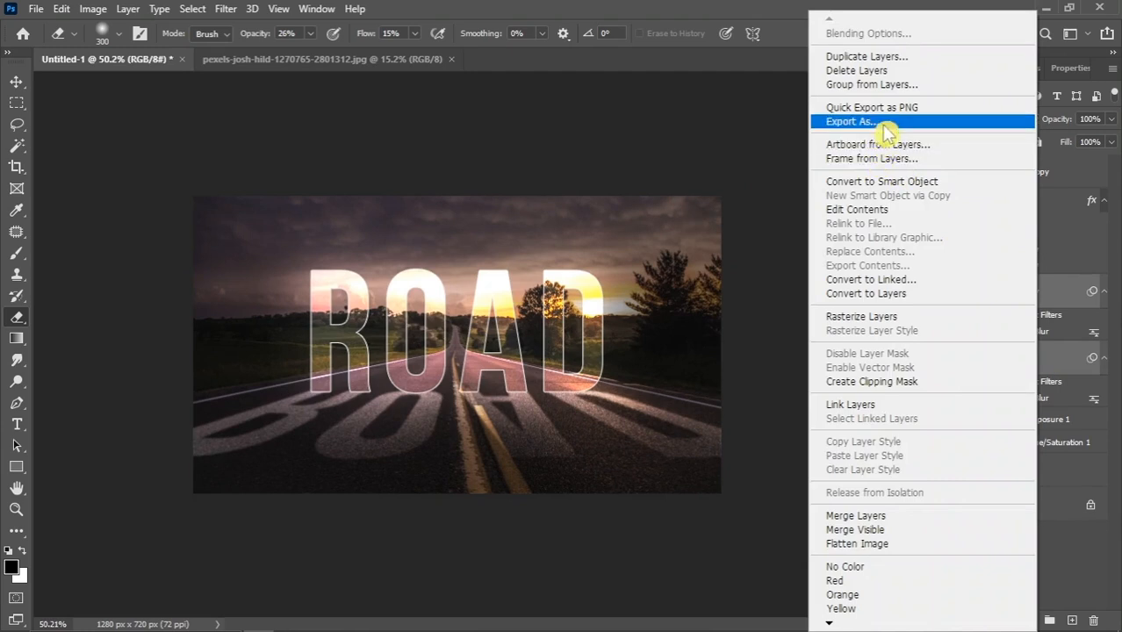
left_click(885, 86)
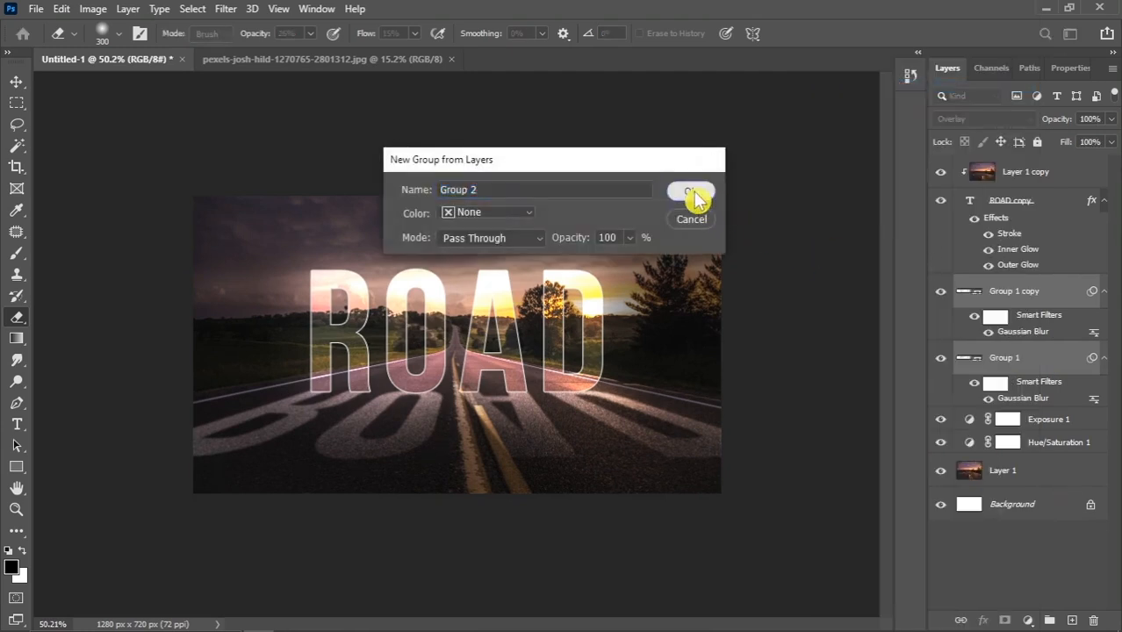
left_click(689, 188)
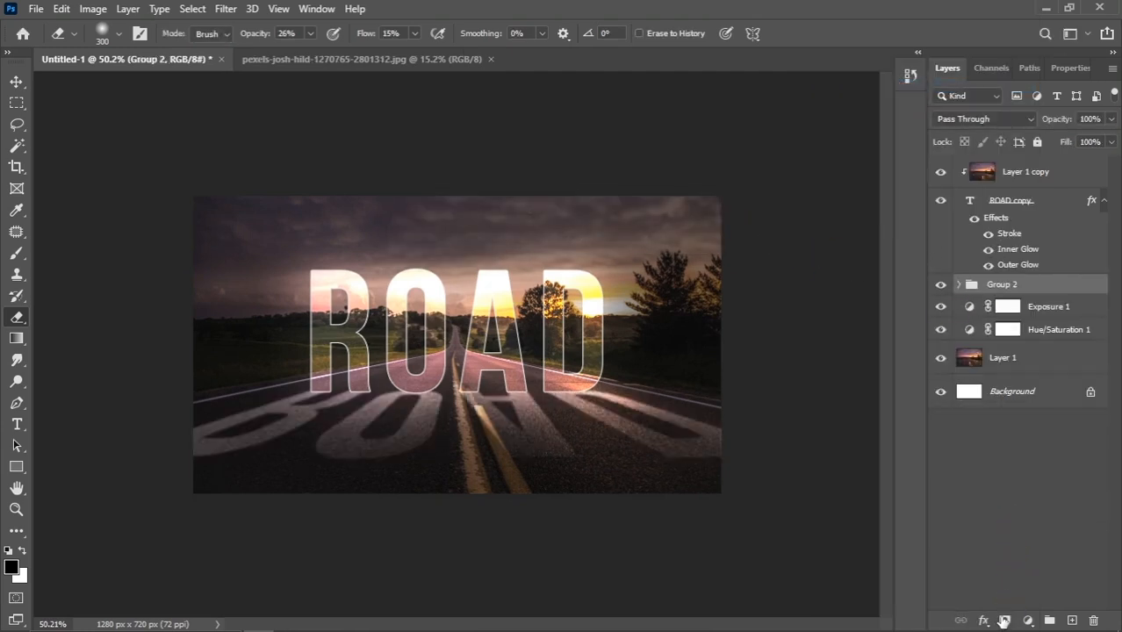
Add a layer mask to Group 2 and fade the road text's lower part with a soft 500 px Eraser, then compare the group hidden and shown.
left_click(1003, 621)
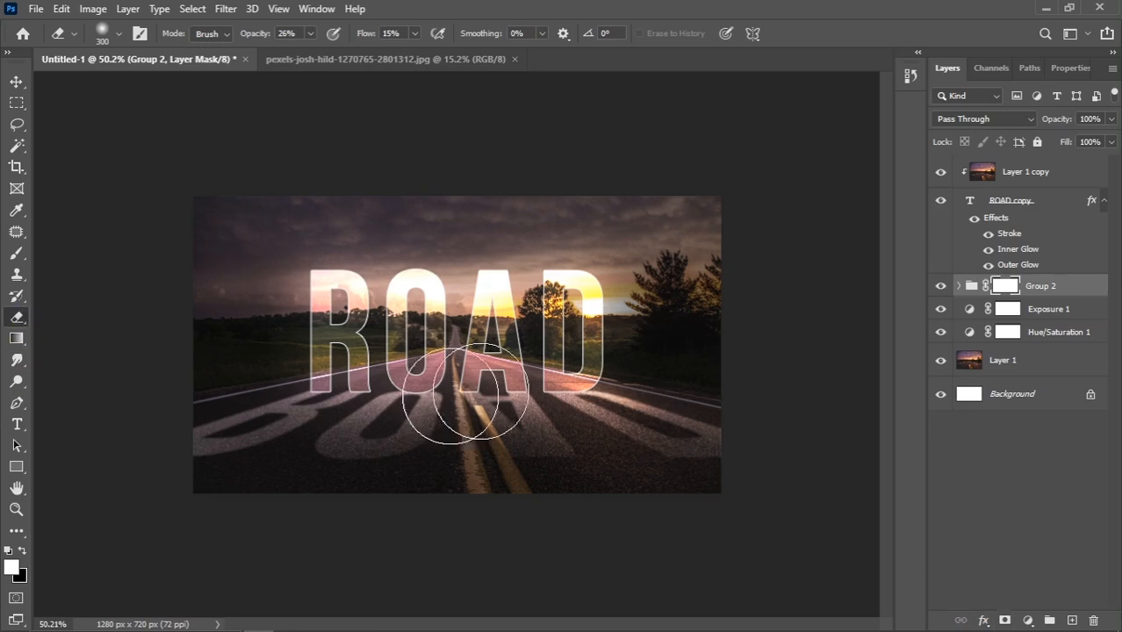
key("bracketright")
key("bracketright")
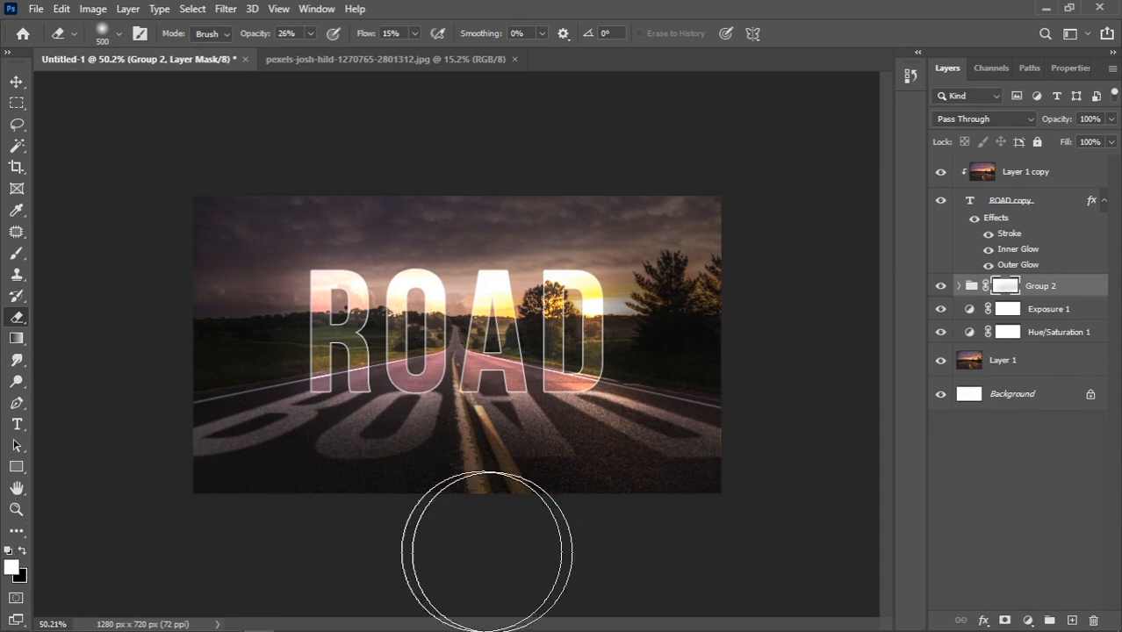
scroll(553, 298, "down", 2)
scroll(656, 408, "up", 1)
left_click(941, 287)
left_click(941, 287)
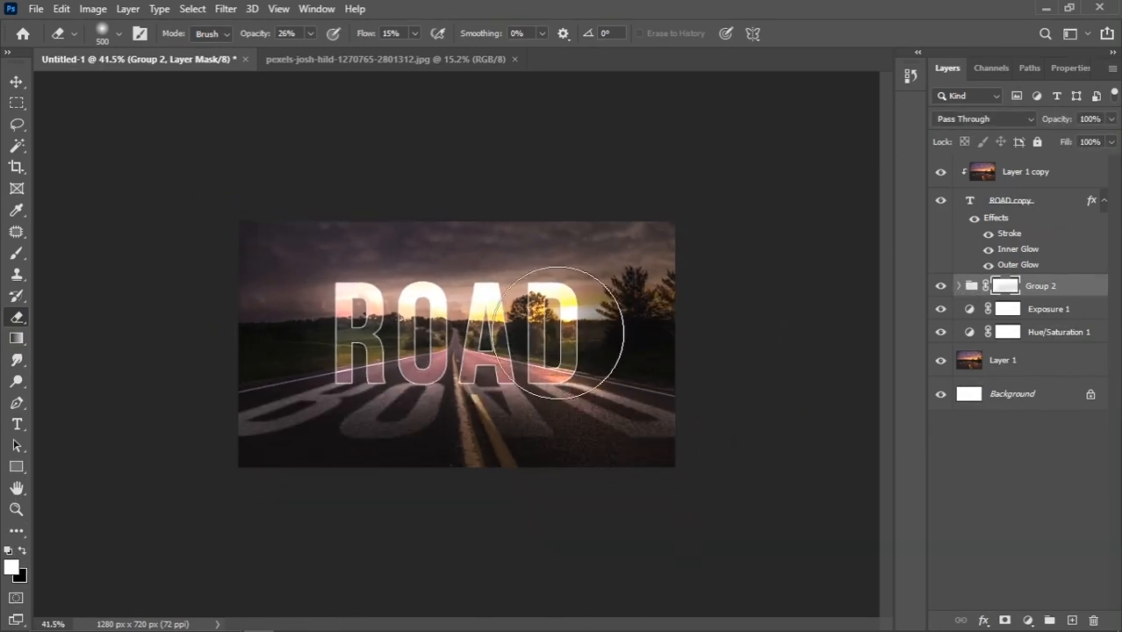
scroll(572, 371, "up", 2)
Stamp all visible layers into a new layer above Layer 1 copy and hide every other layer.
left_click(16, 80)
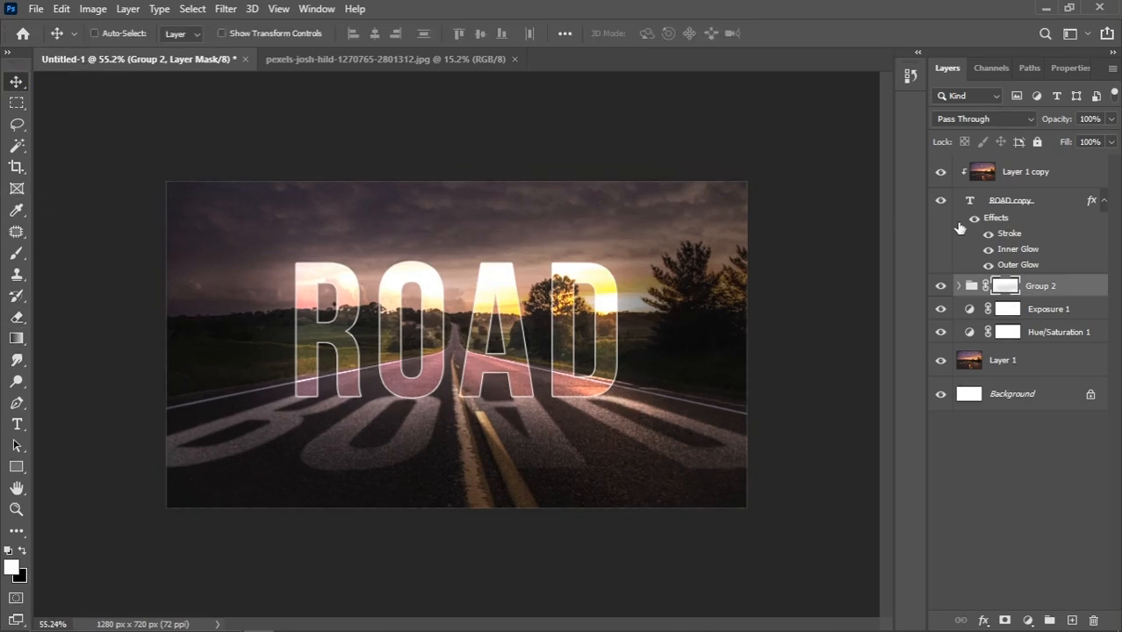
left_click(1044, 182)
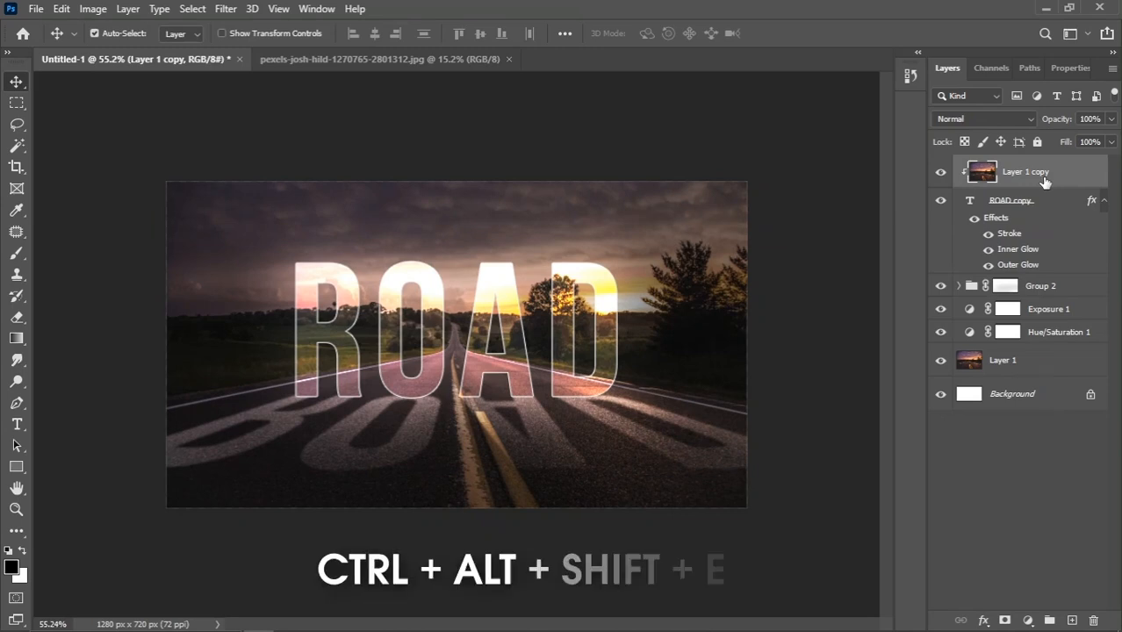
key("ctrl+alt+shift+e")
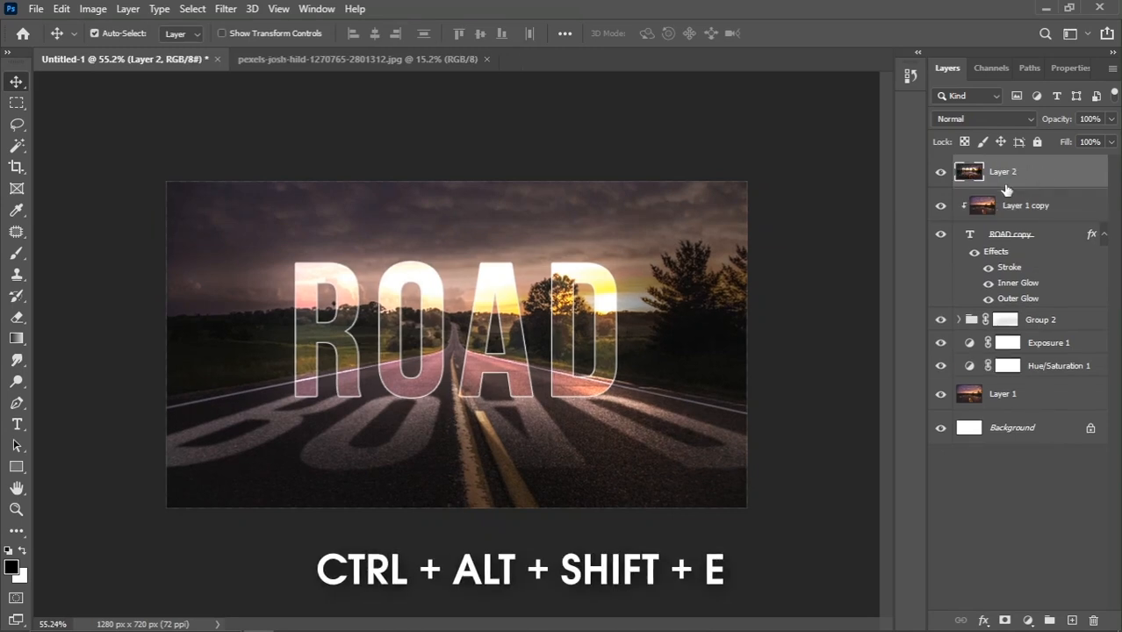
left_click(941, 174, "alt")
left_click(941, 174)
left_click(941, 174)
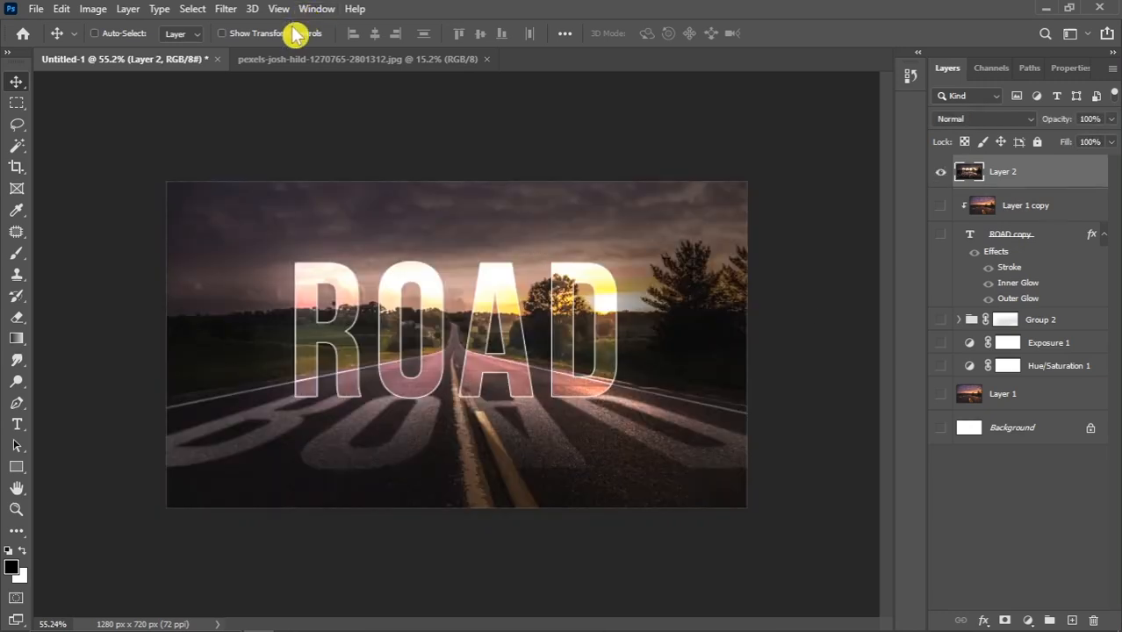
Open the stamped layer in the Camera Raw Filter and set Temperature +3, Tint -12, Exposure -0.15, Contrast +12 and Highlights +7.
left_click(227, 10)
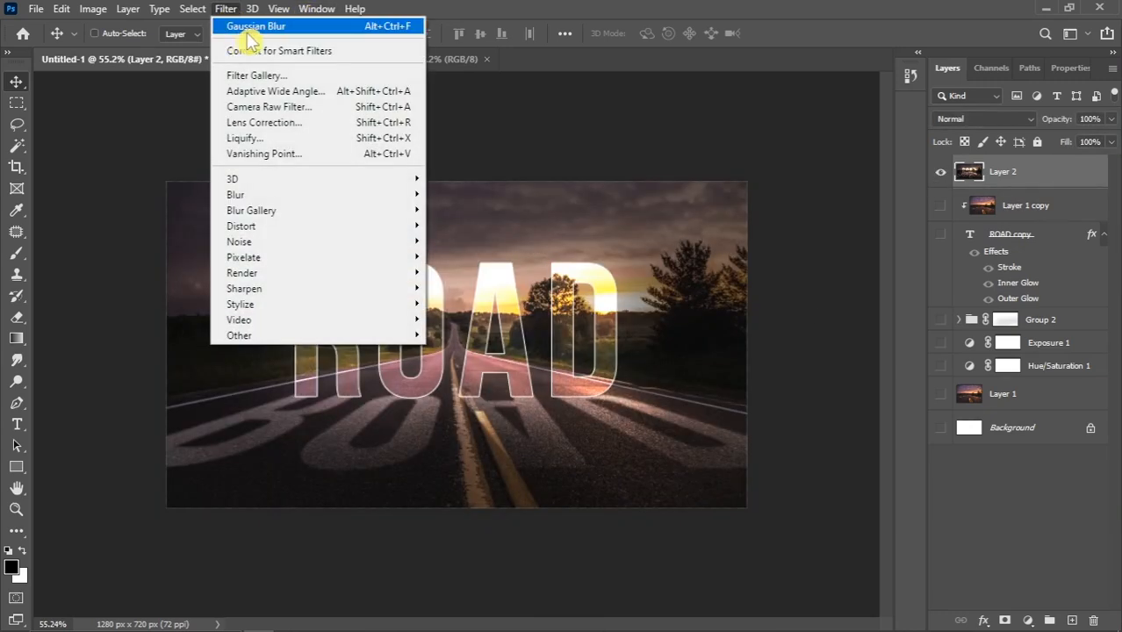
left_click(287, 107)
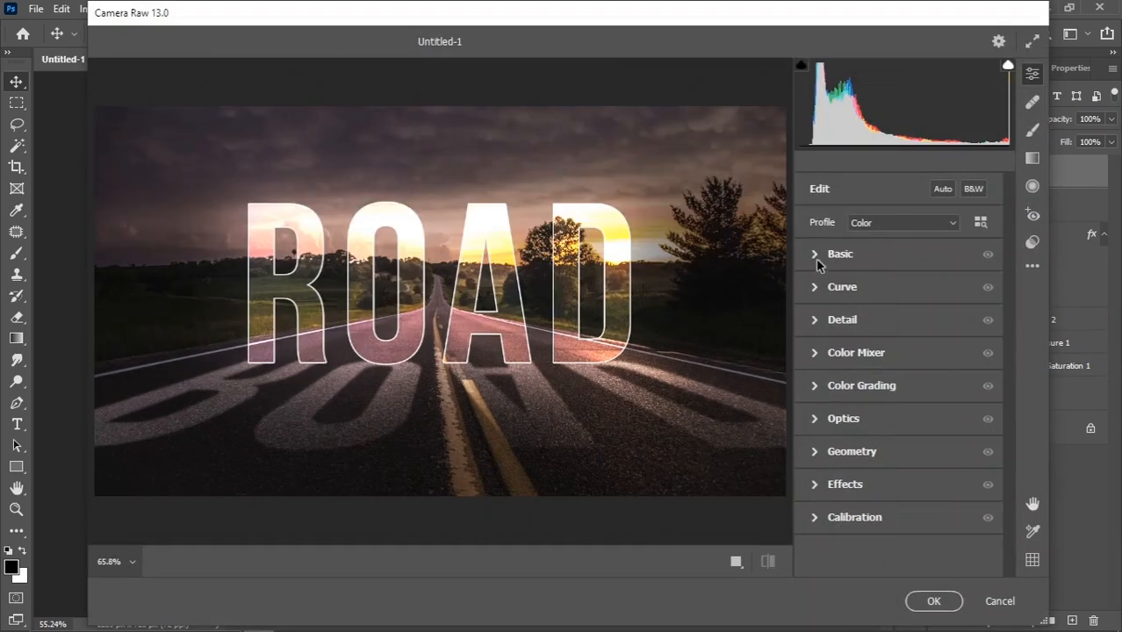
left_click(816, 260)
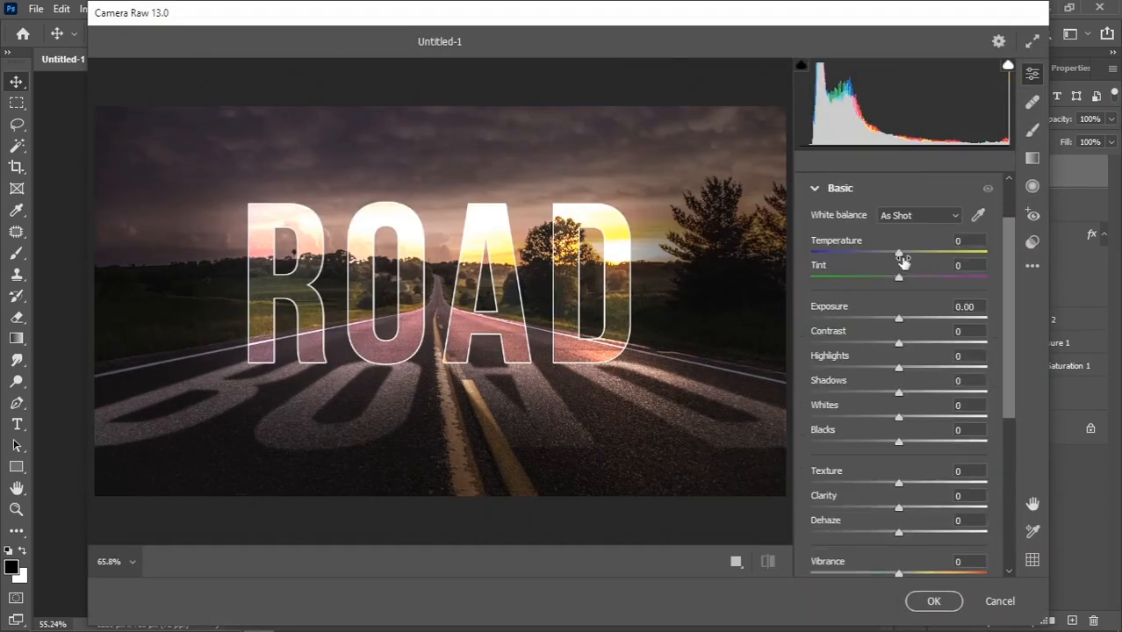
left_click_drag(905, 251, 907, 374)
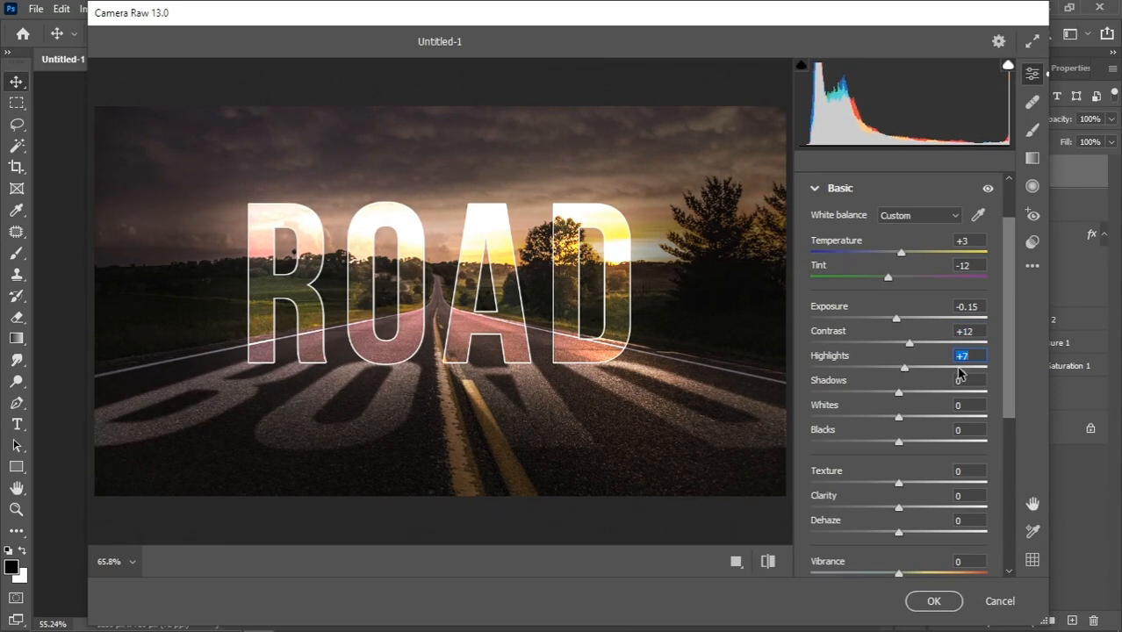
Set the basic adjustments Blacks to -6, Clarity to +7, Dehaze to -3 and Vibrance to +3.
left_click_drag(1010, 384, 1010, 427)
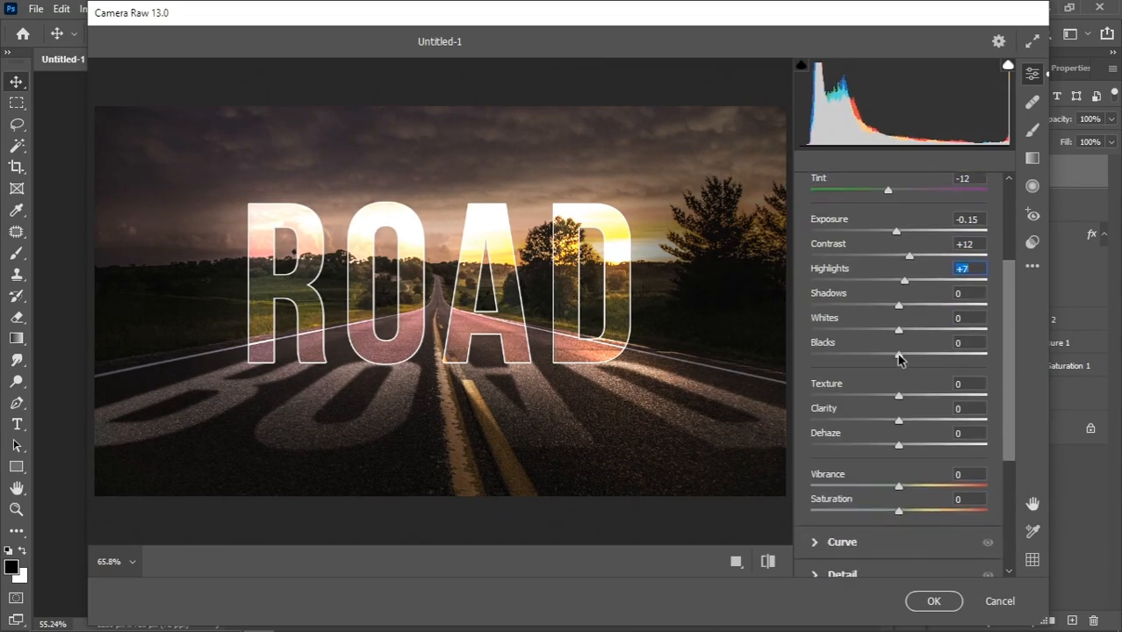
left_click_drag(897, 354, 892, 357)
mouse_move(899, 424)
left_mouse_down()
mouse_move(909, 425)
mouse_move(896, 446)
left_mouse_up()
left_click_drag(898, 486, 903, 488)
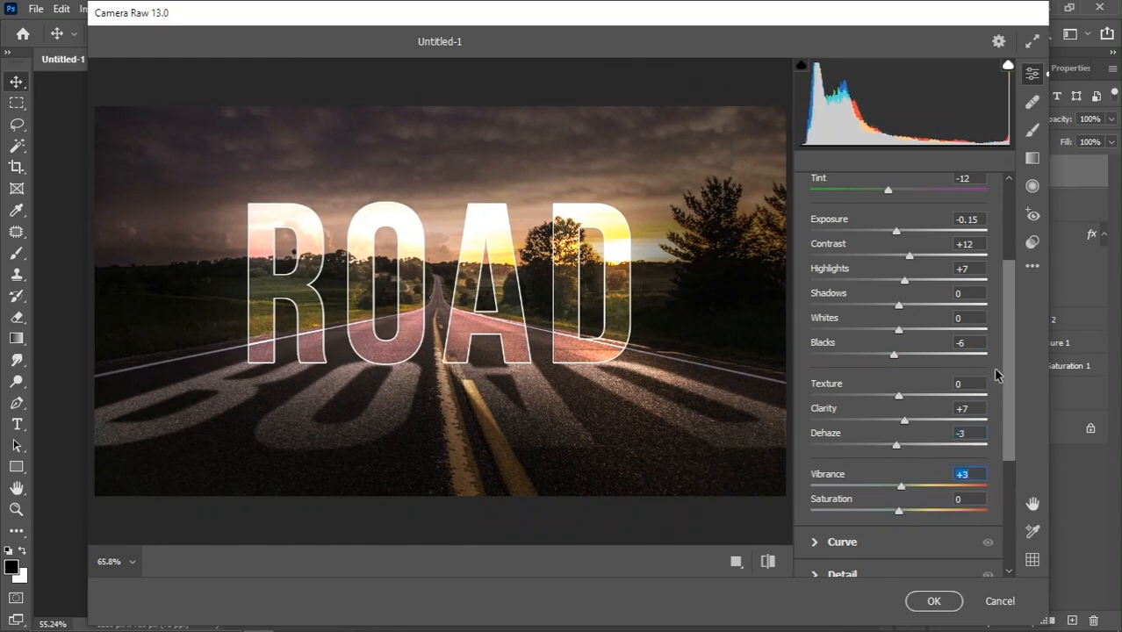
Set the detail adjustments to Sharpening 4 and Noise Reduction 1.
scroll(992, 376, "down", 4)
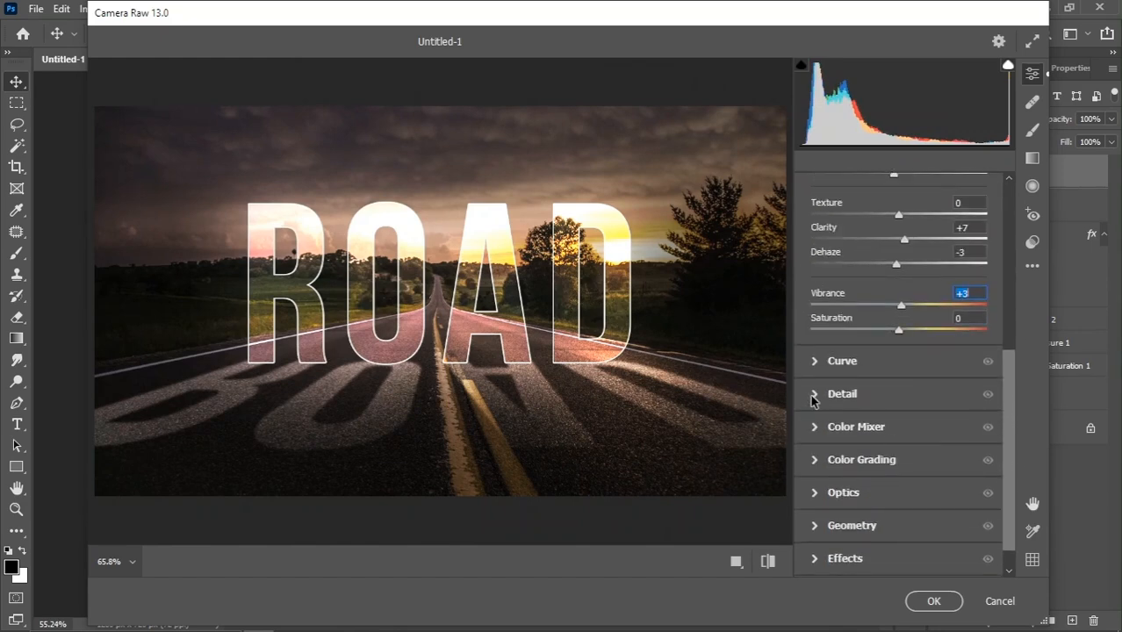
left_click(812, 395)
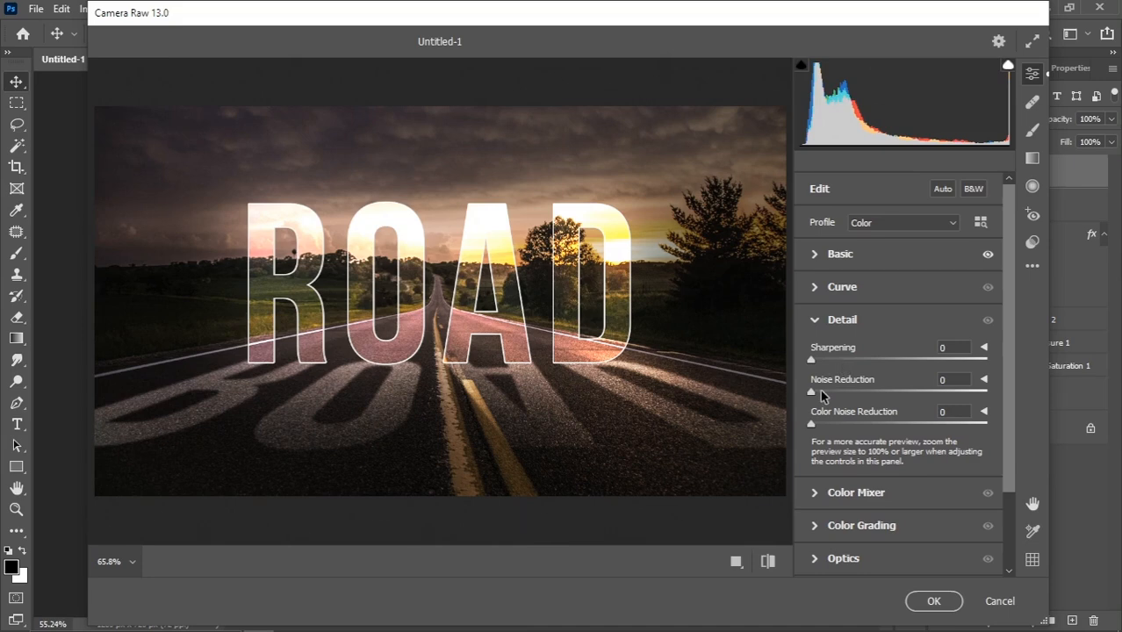
left_click(816, 393)
left_click_drag(814, 396, 812, 394)
left_click(816, 361)
Set the optics Vignette to -56 with Midpoint 18 and Distortion 0, and apply the Camera Raw adjustments.
left_click_drag(1017, 389, 1013, 425)
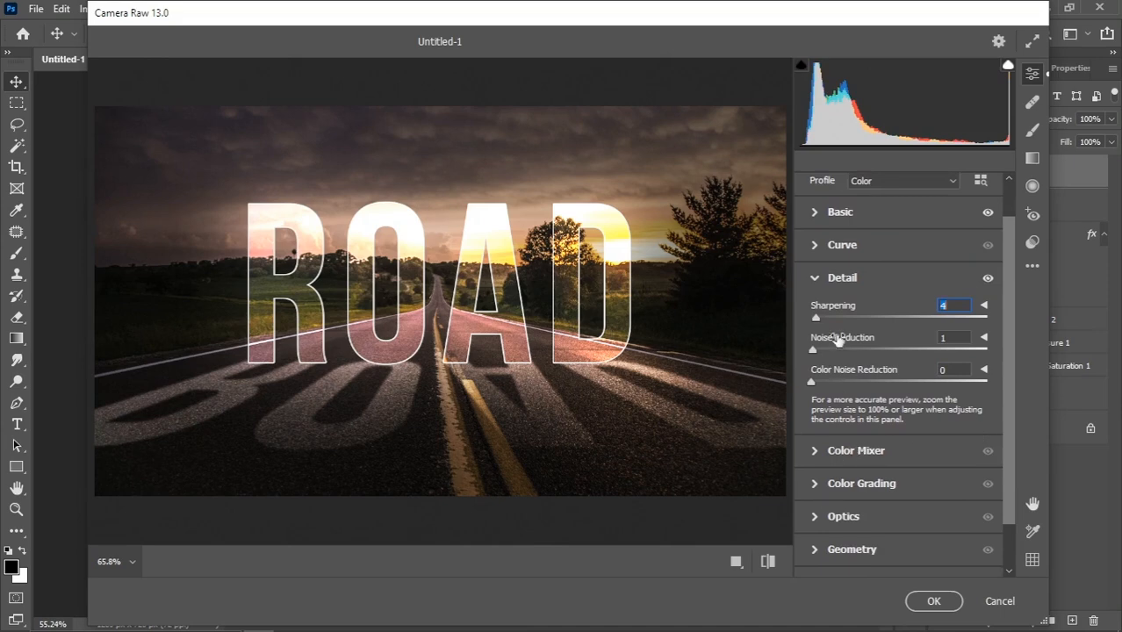
left_click(813, 519)
left_click_drag(899, 490, 918, 465)
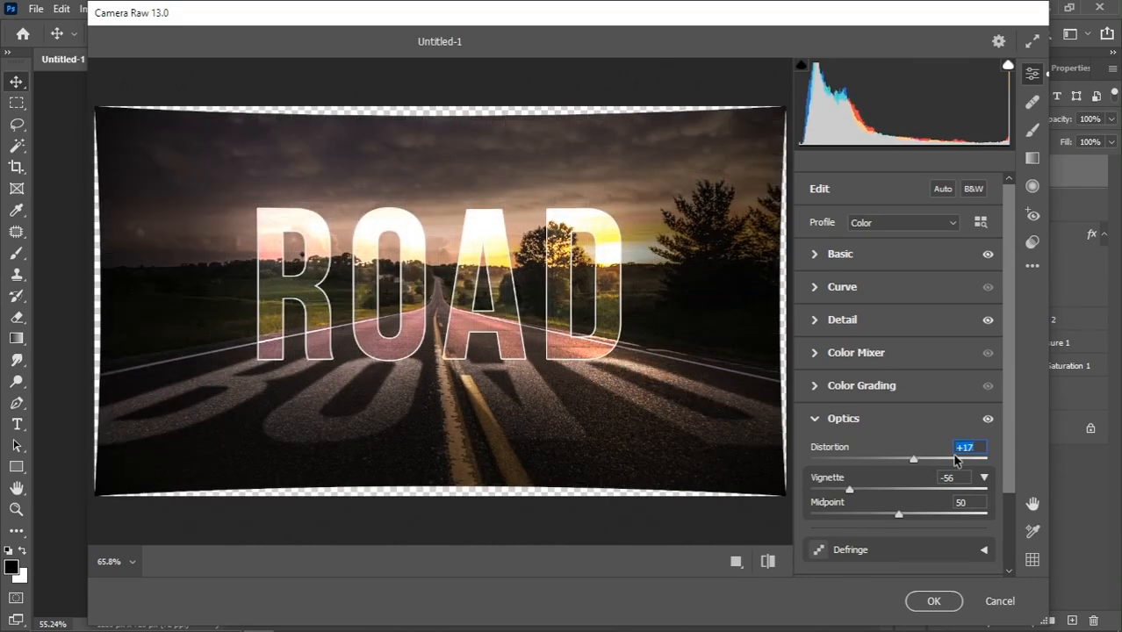
type("0")
left_click_drag(898, 517, 843, 521)
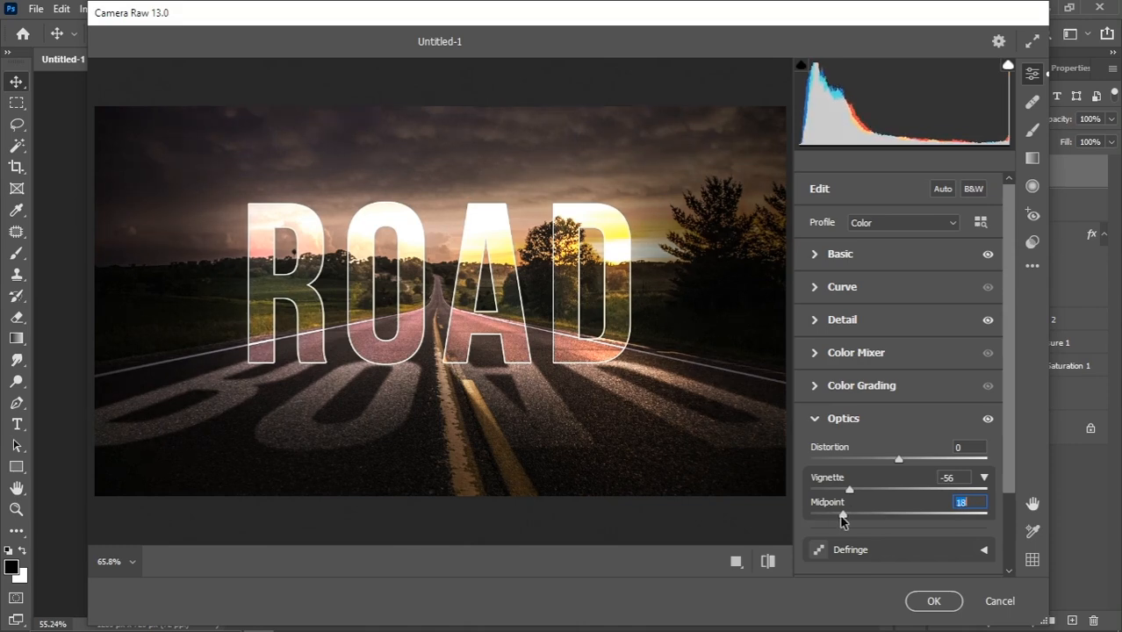
left_click(934, 600)
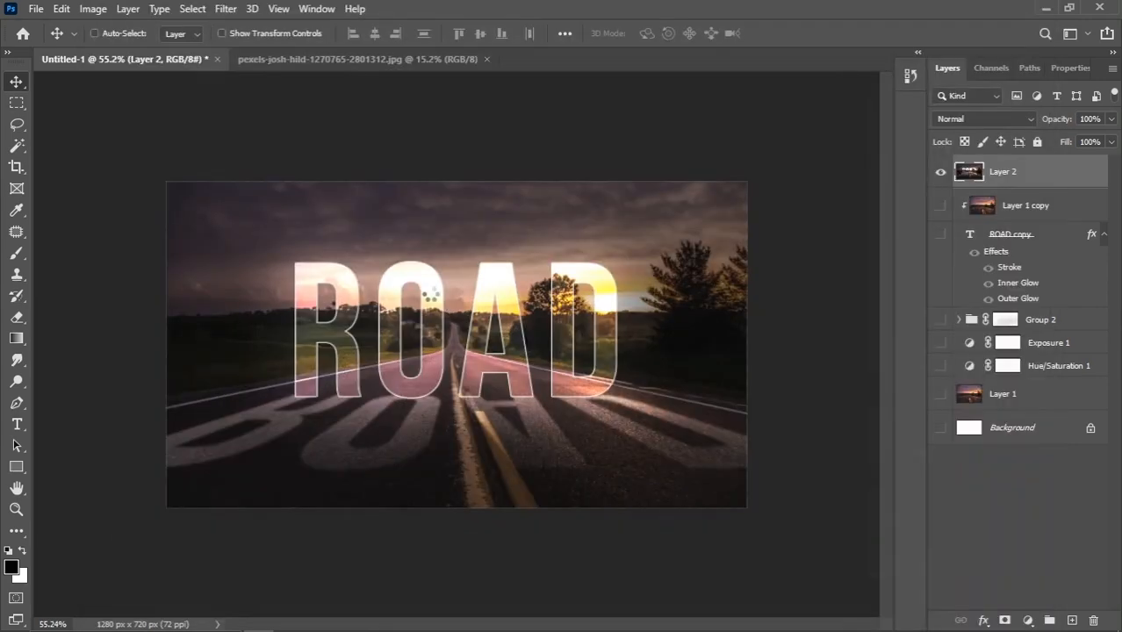
scroll(509, 325, "down", 3)
scroll(571, 350, "up", 2)
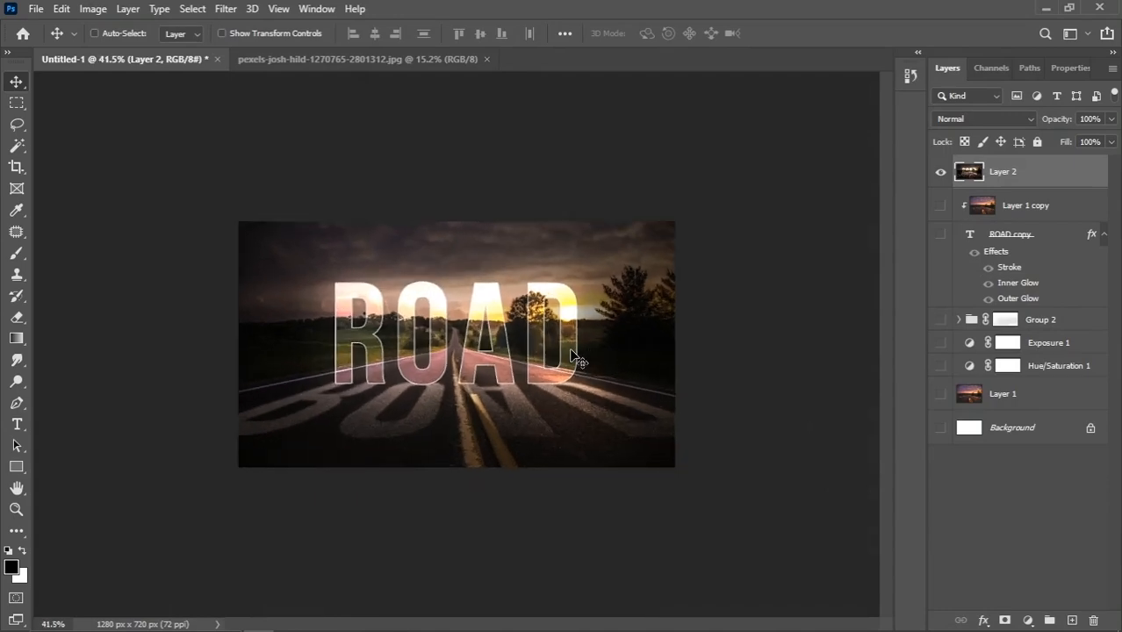